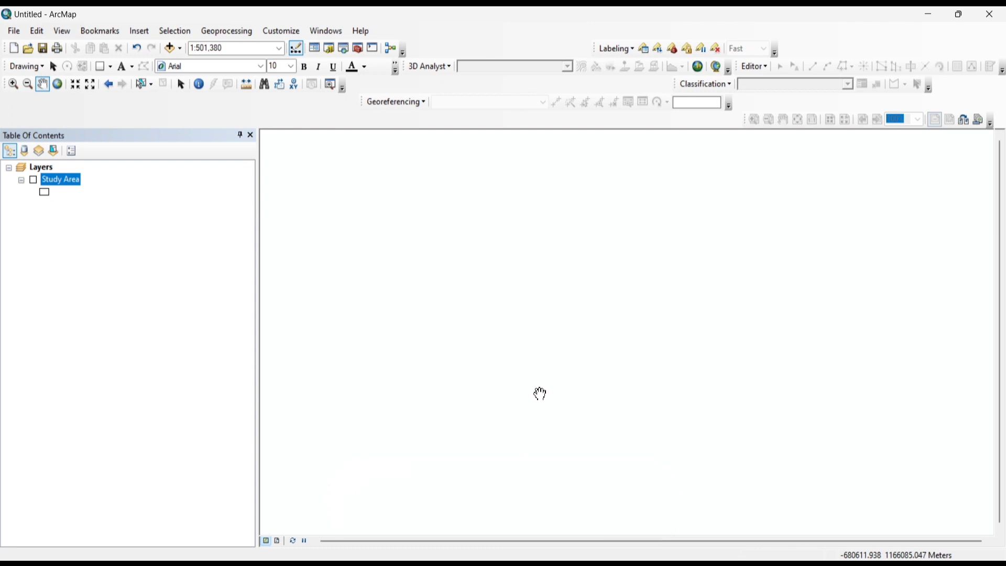
- Add the band 3 and band 5 TIFs from the Pre Flood folder to the map
click(173, 46)
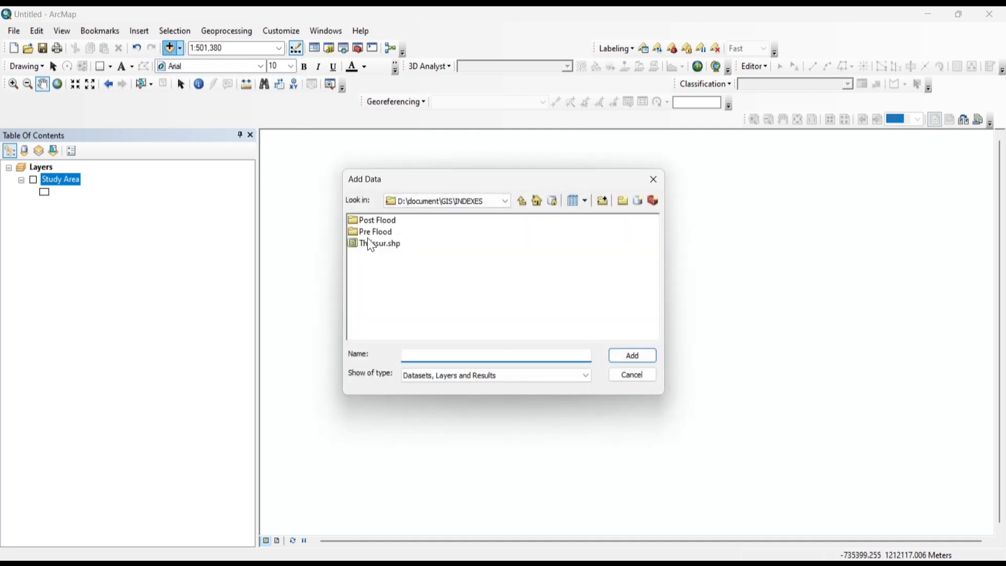
double_click(373, 230)
click(474, 221)
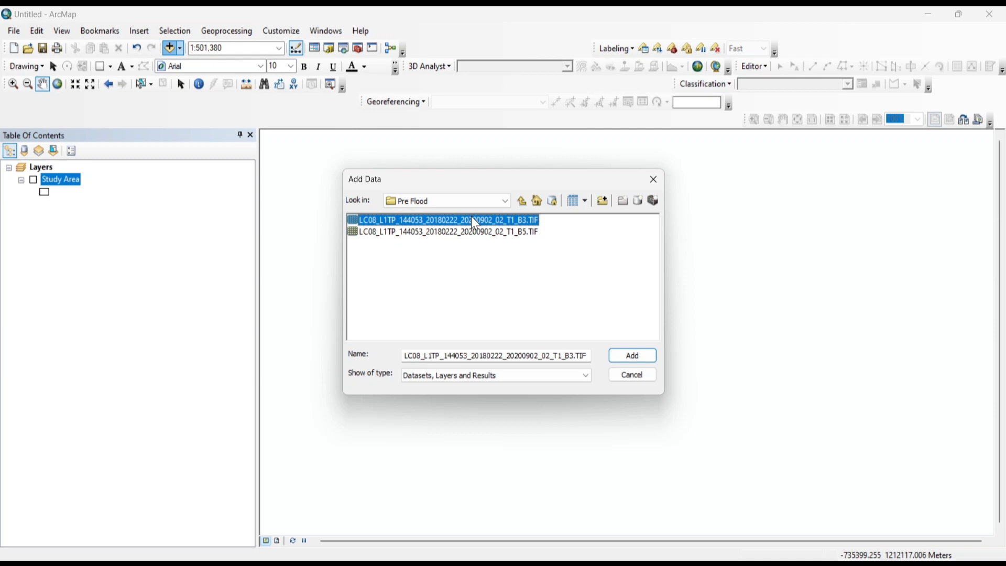
shift+click(477, 233)
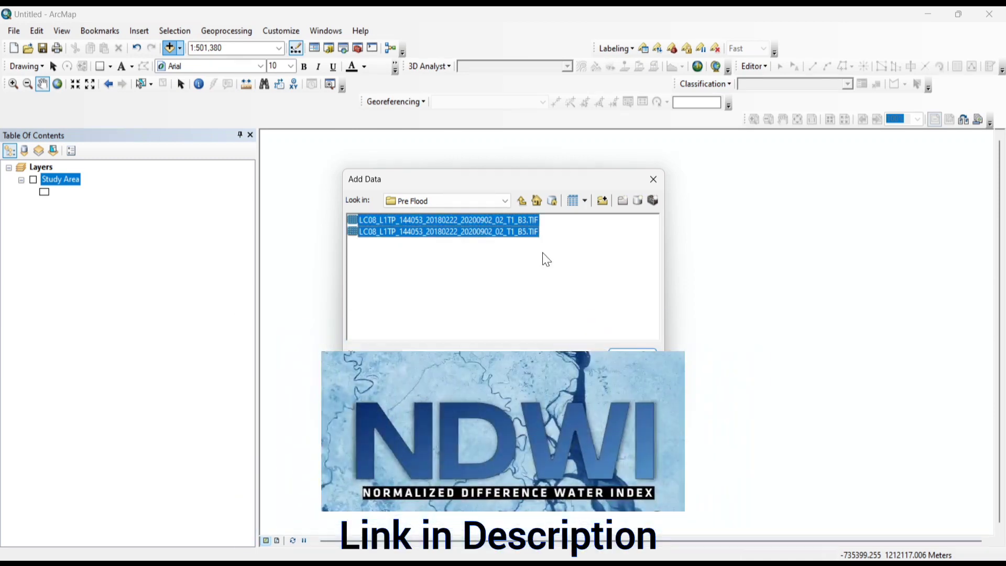
click(638, 356)
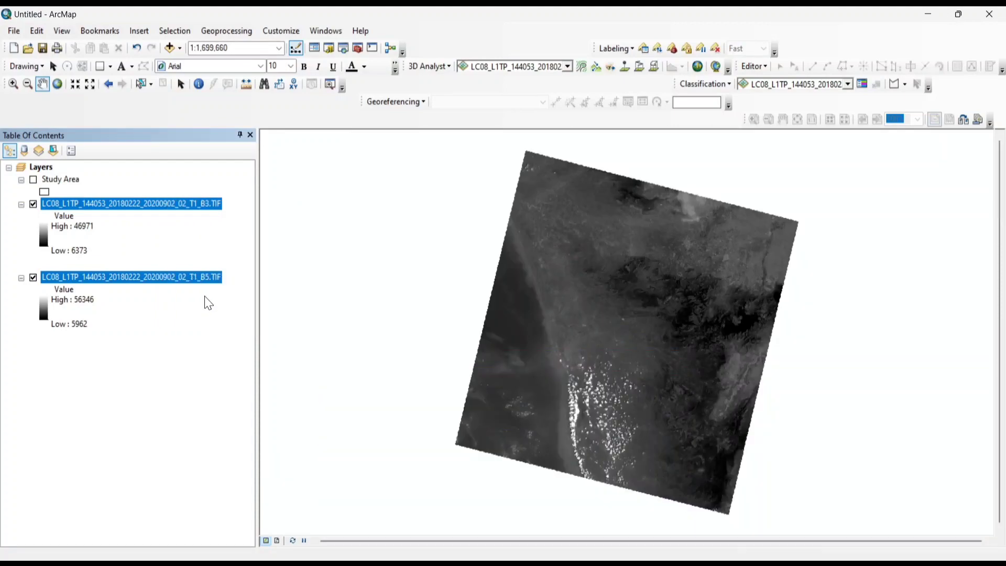
- Rename the two new layers Pre Band 3 and Pre Band 5
click(190, 203)
double_click(189, 203)
text(Pre Band 3)
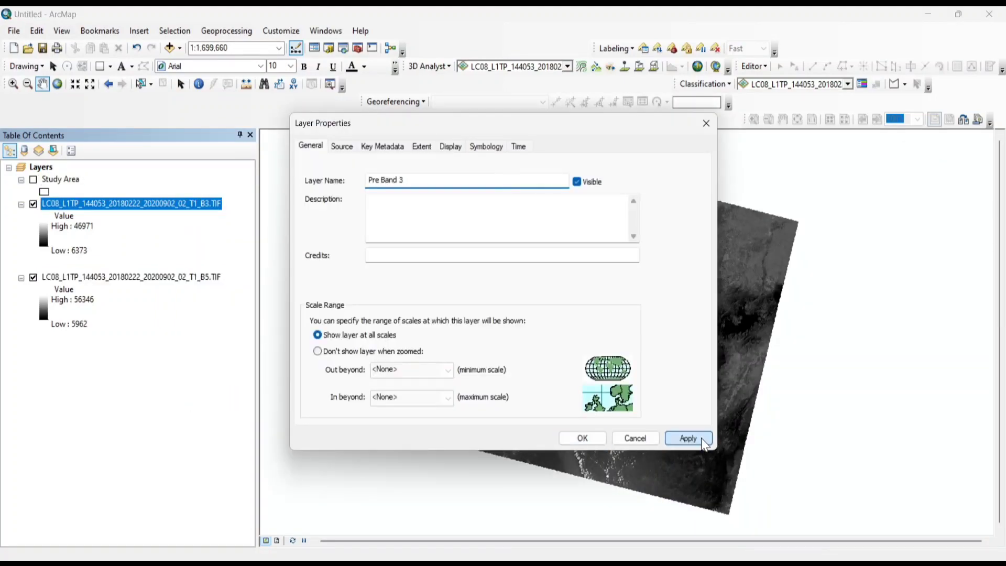
click(581, 437)
right_click(189, 277)
click(230, 478)
text(Pre Band 5)
key(Return)
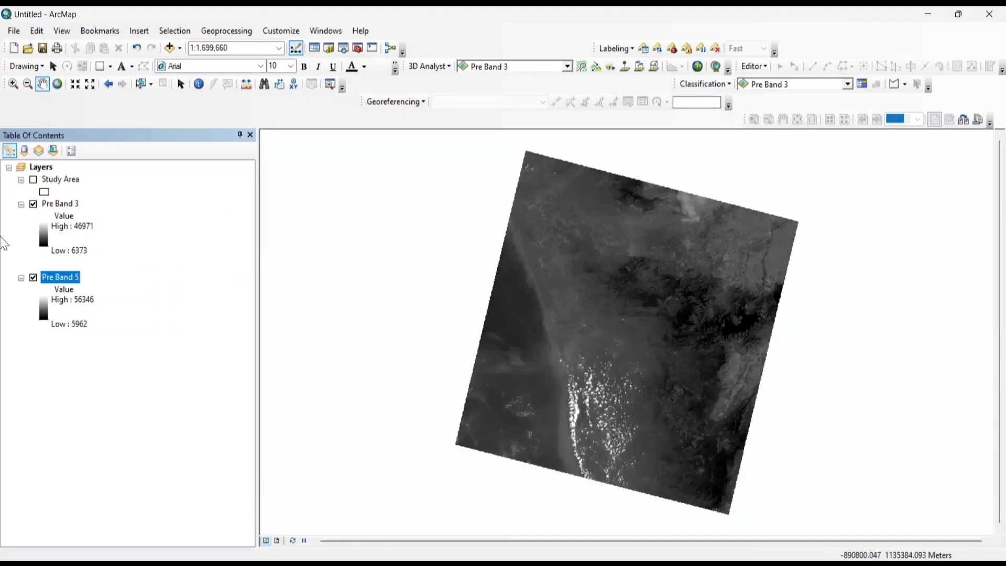
- In Raster Calculator, build Float("Pre Band 3" - "Pre Band 5") / Float("Pre Band 3" + "Pre Band 5")
key(ctrl+f)
text(Raster Calculator)
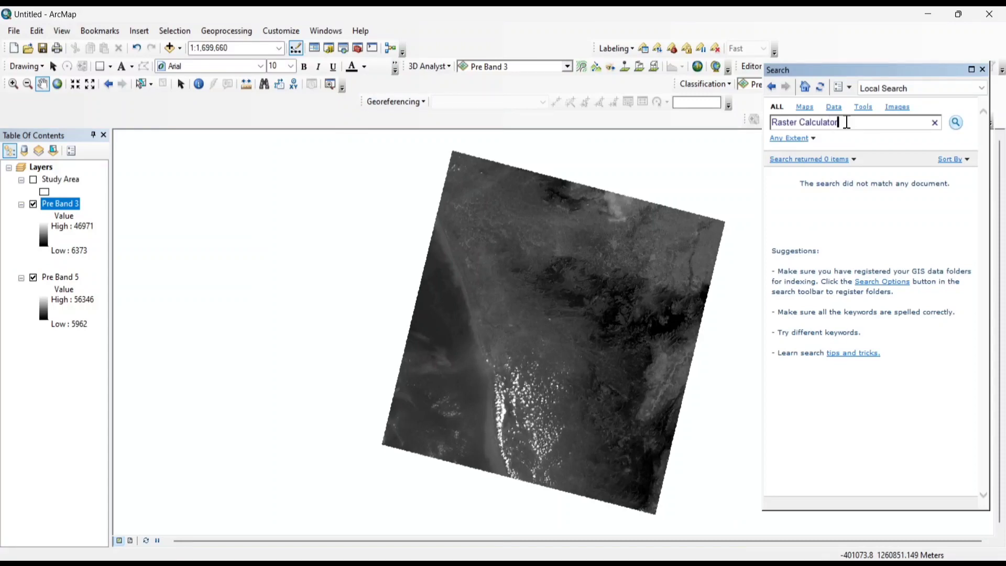
key(Return)
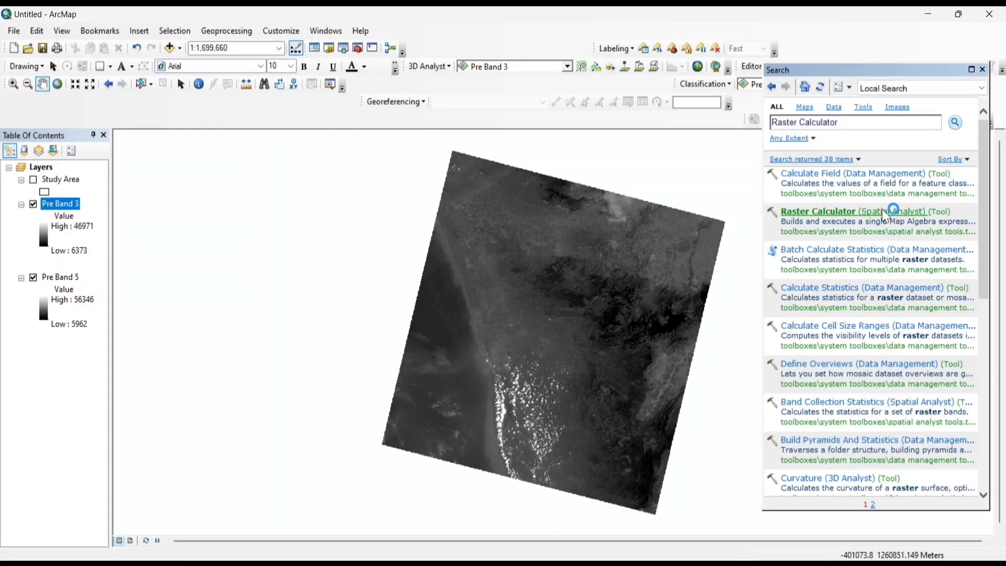
scroll(729, 141, down, 1)
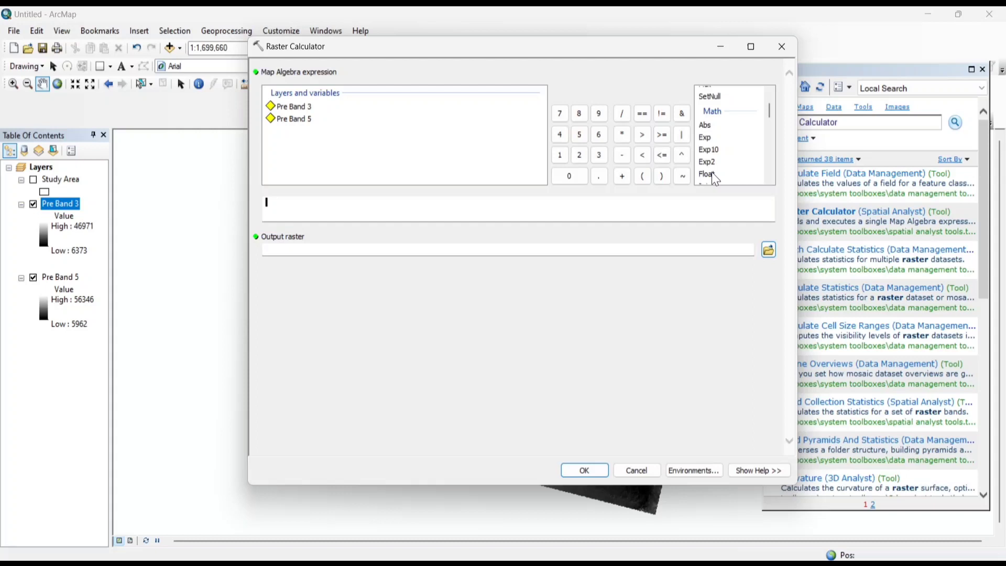
double_click(291, 108)
click(622, 155)
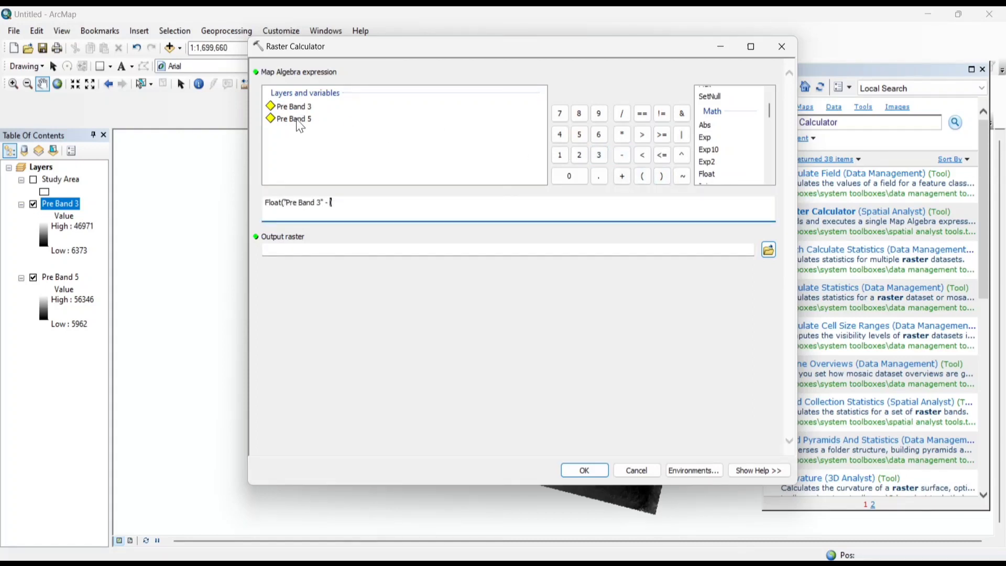
click(620, 114)
double_click(706, 174)
double_click(300, 112)
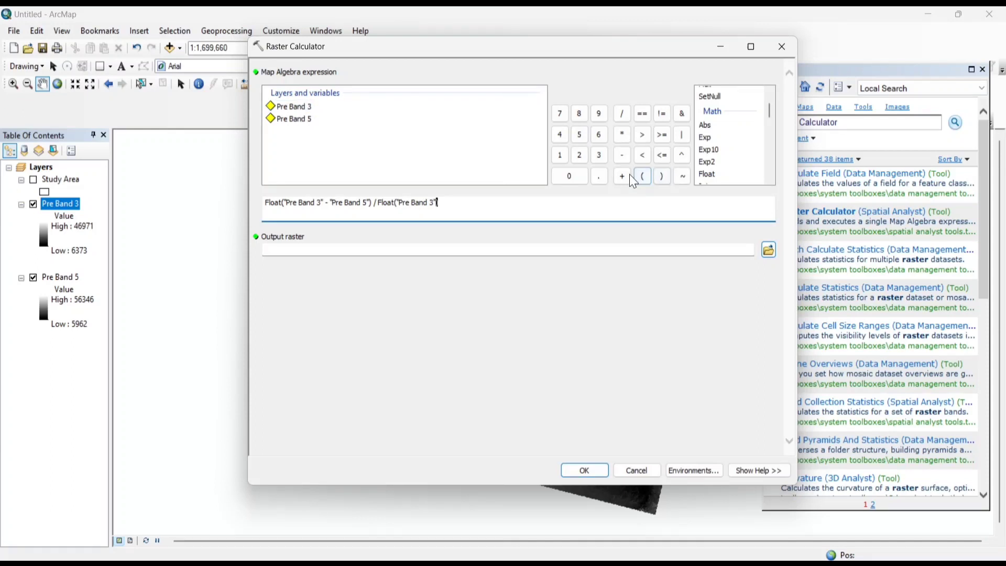
click(622, 176)
double_click(303, 119)
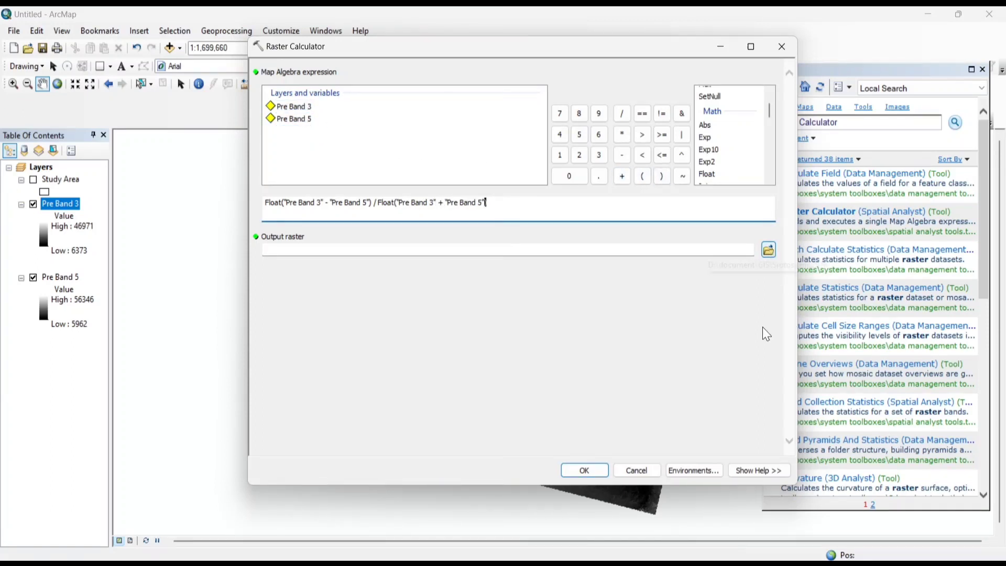
- Save the output raster as Pre NDWI and run the calculation
click(768, 249)
text(Pre NDWI)
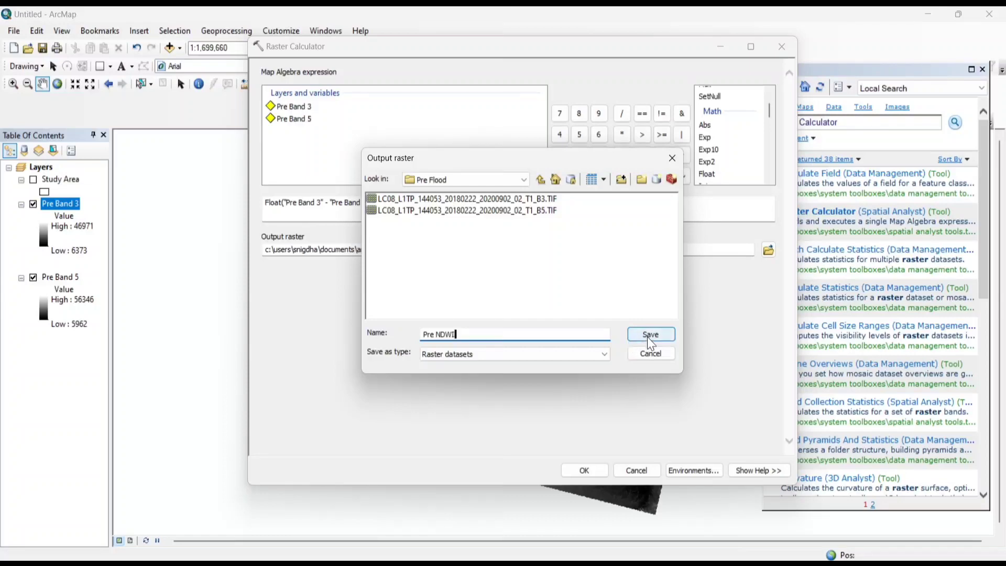
click(649, 335)
click(592, 466)
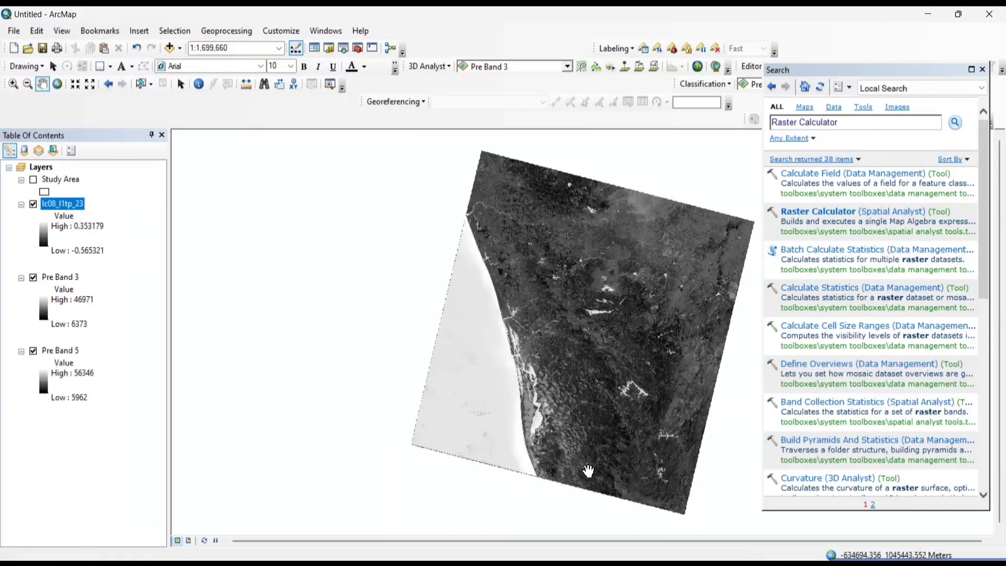
text(Pre NDWI)
- Name the new layer Pre NDWI, hide Pre Band 3 and Pre Band 5, and collapse their legends
key(Return)
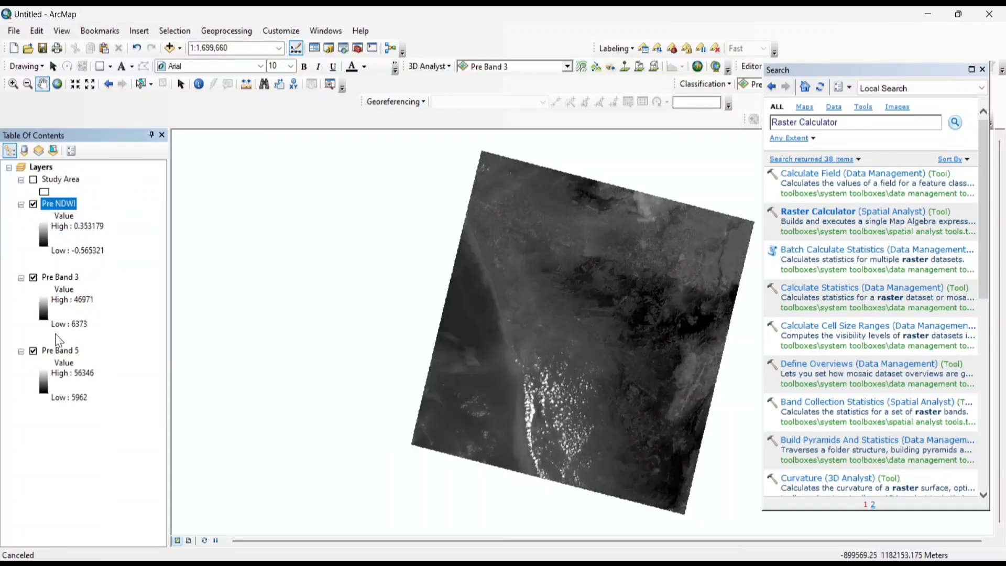
click(33, 277)
click(34, 351)
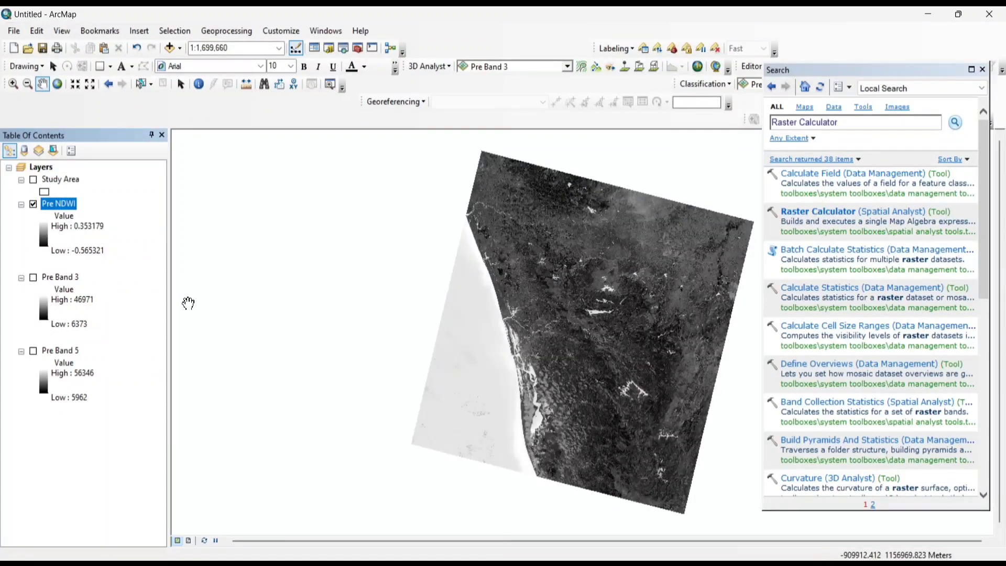
click(22, 276)
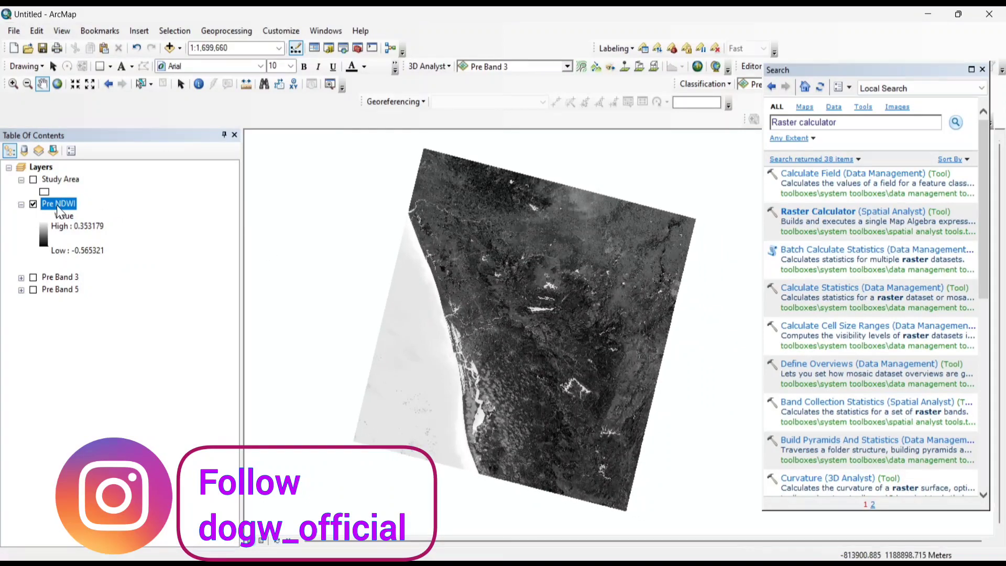
- Give Pre NDWI the red-to-blue rainbow colour ramp in its symbology
right_click(57, 206)
click(90, 404)
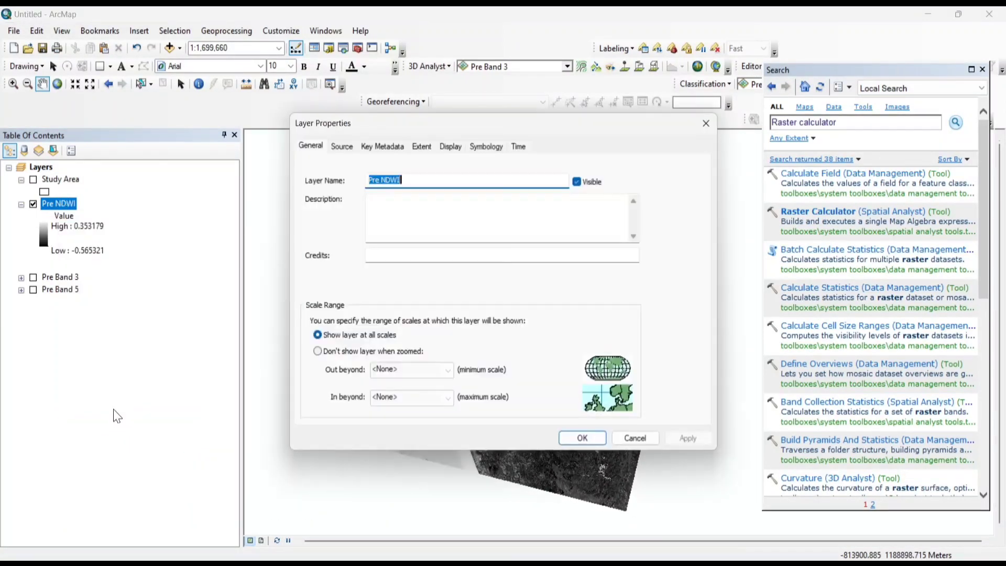
click(483, 146)
click(643, 281)
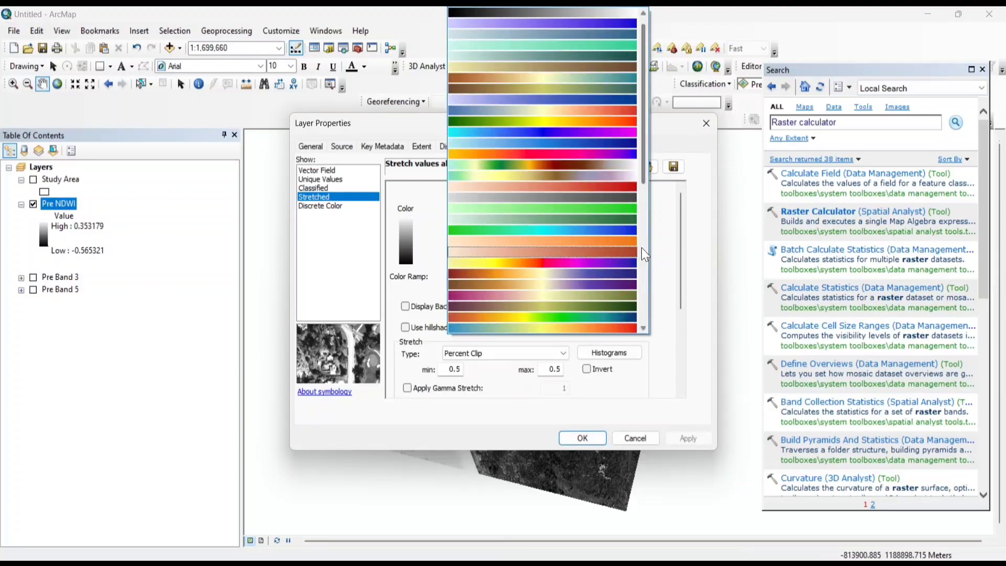
scroll(641, 247, down, 3)
scroll(642, 248, down, 1)
scroll(644, 248, down, 2)
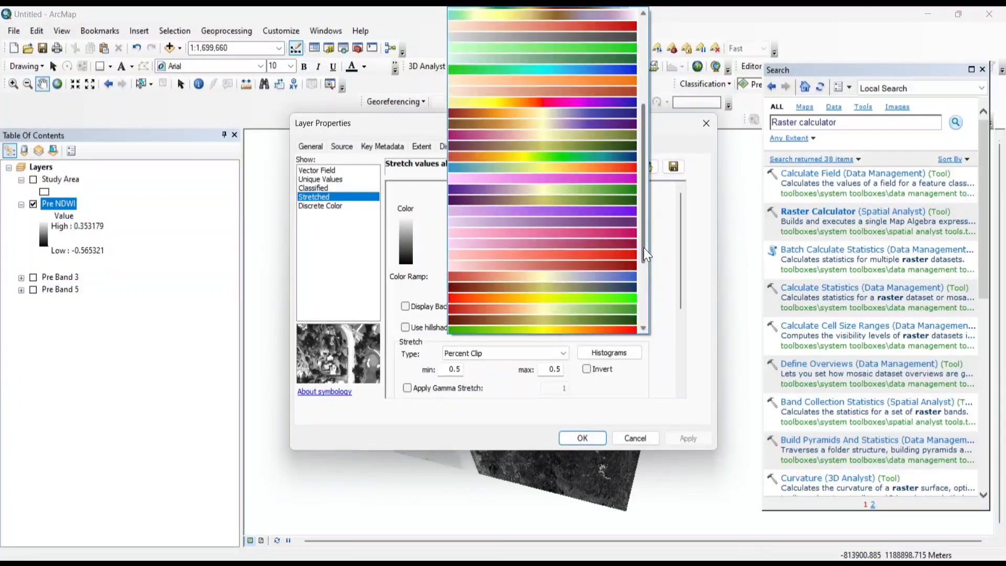
scroll(644, 248, down, 2)
scroll(644, 247, down, 1)
click(629, 240)
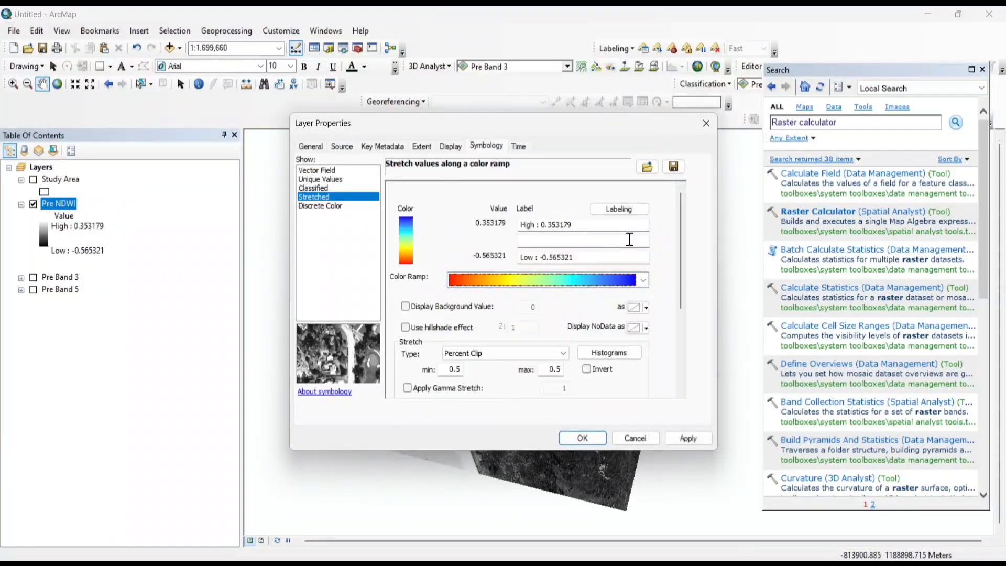
click(584, 439)
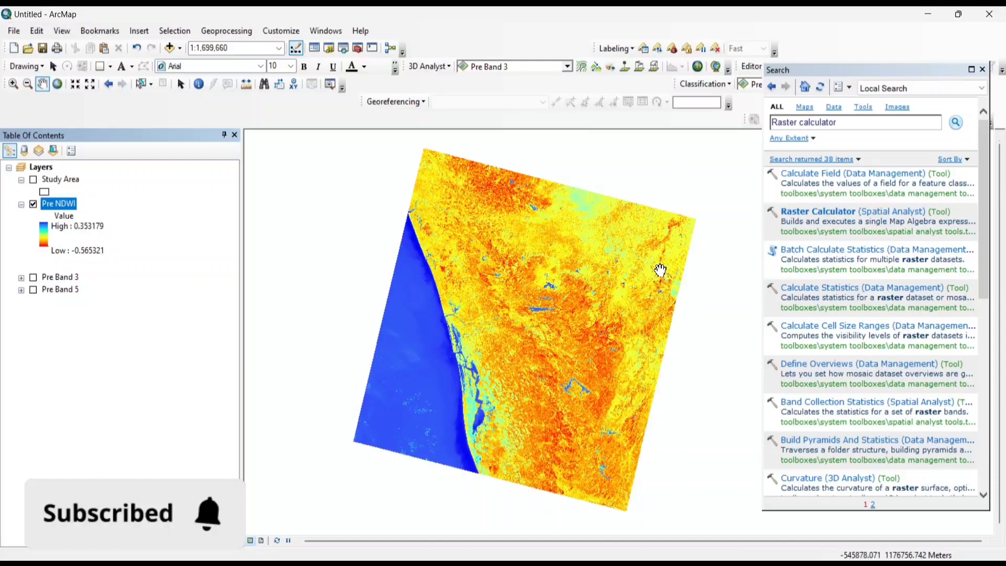
- Hide Pre NDWI and add the post-flood band 3 and band 5 rasters to the map
click(33, 205)
click(169, 48)
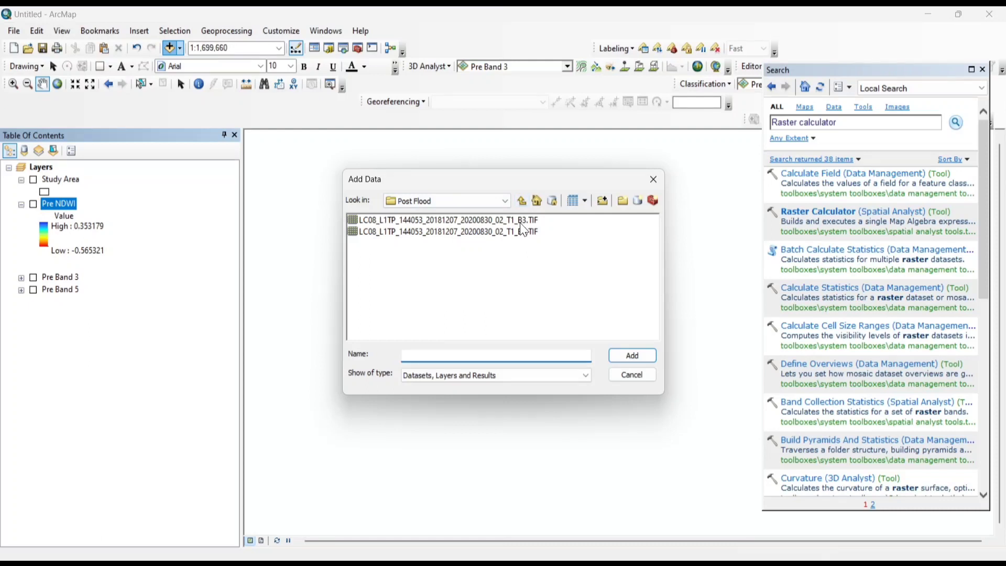
click(520, 223)
shift+click(523, 233)
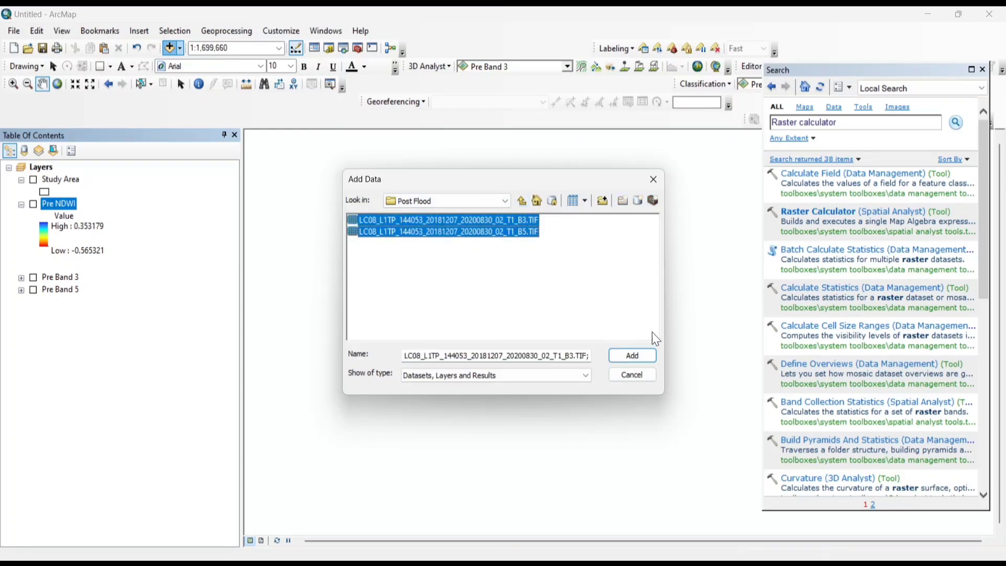
click(632, 356)
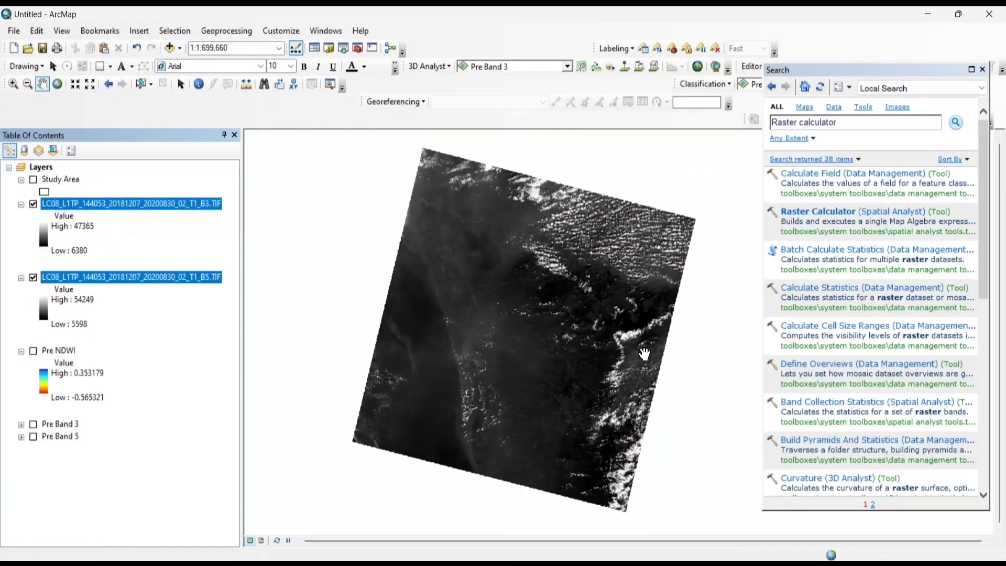
- Rename the new layers Post Band 3 and Post Band 5, collapse their legends, and narrow the layer list
double_click(157, 204)
text(Post Band)
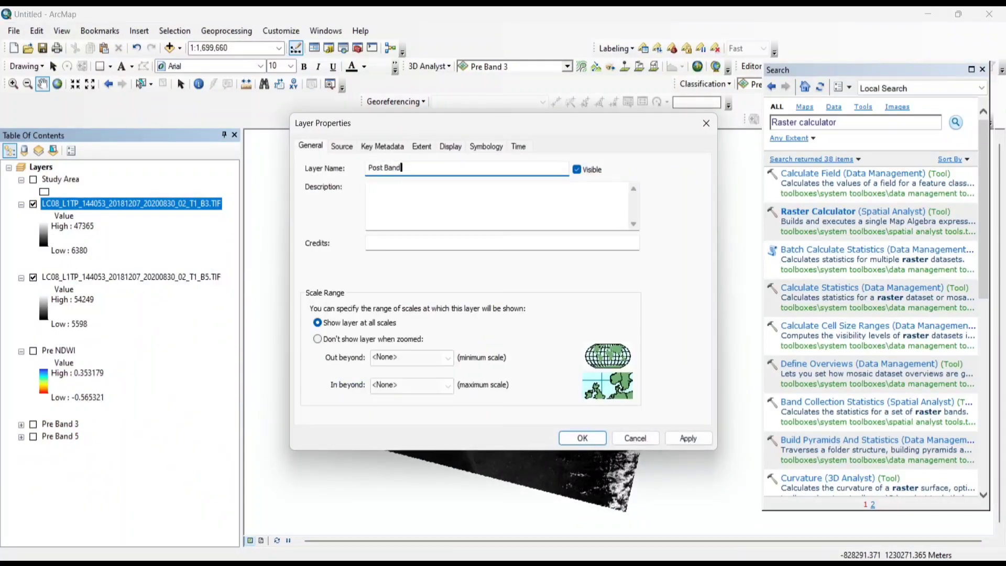
text( 3)
click(684, 439)
click(582, 438)
double_click(130, 277)
text(Post Band 5)
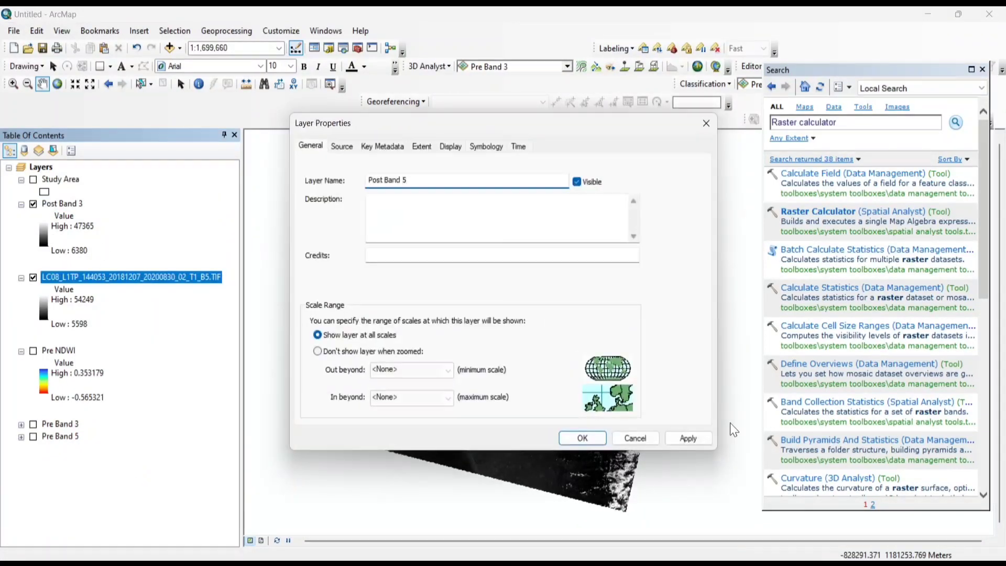
click(583, 438)
drag(241, 244, 122, 244)
click(21, 204)
click(22, 216)
click(857, 217)
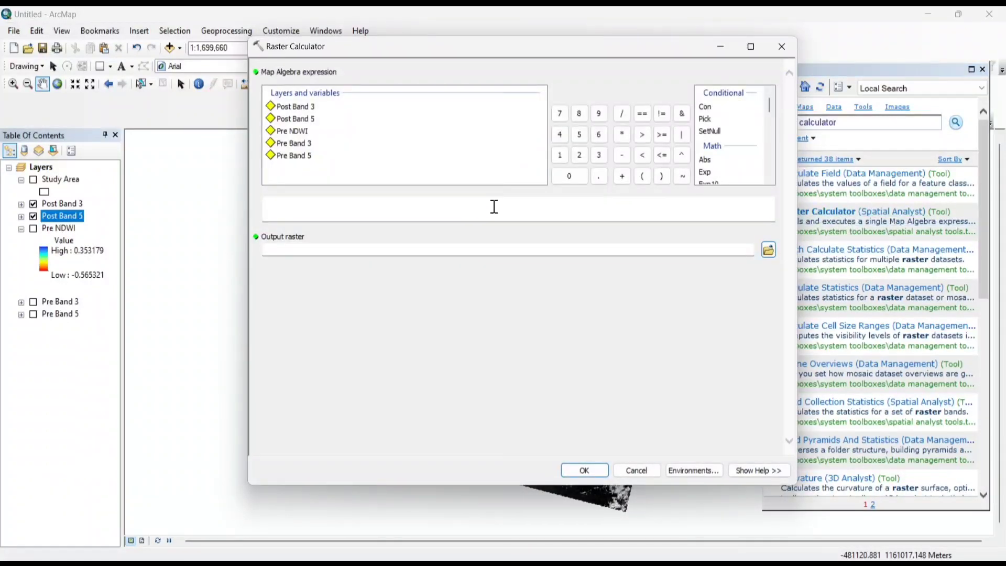
scroll(704, 166, down, 1)
- Calculate Float("Post Band 3" - "Post Band 5") / Float("Post Band 3" + "Post Band 5")
double_click(711, 173)
text(Float("Post Band 3" - "Post Band 5") /)
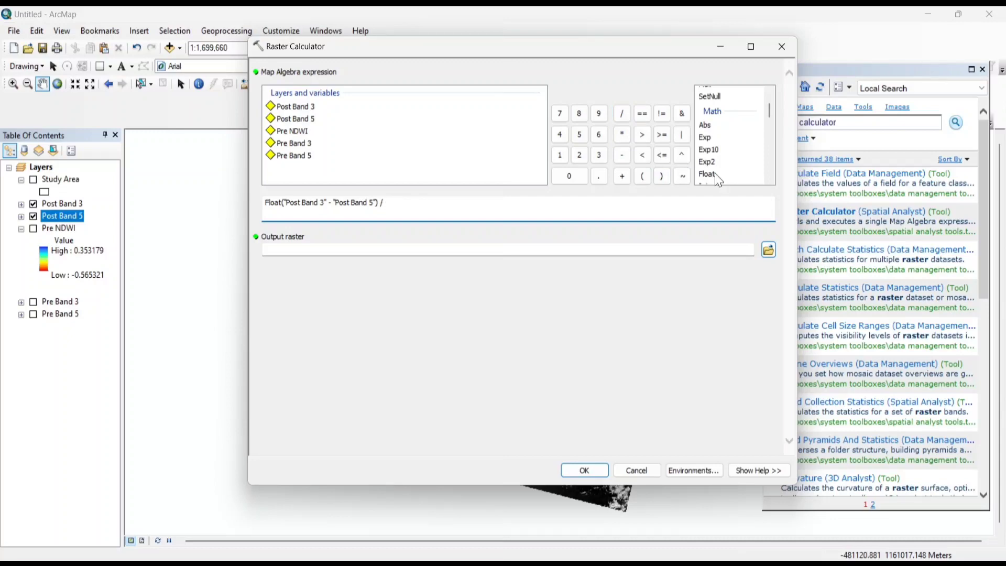
double_click(714, 173)
double_click(295, 105)
click(621, 174)
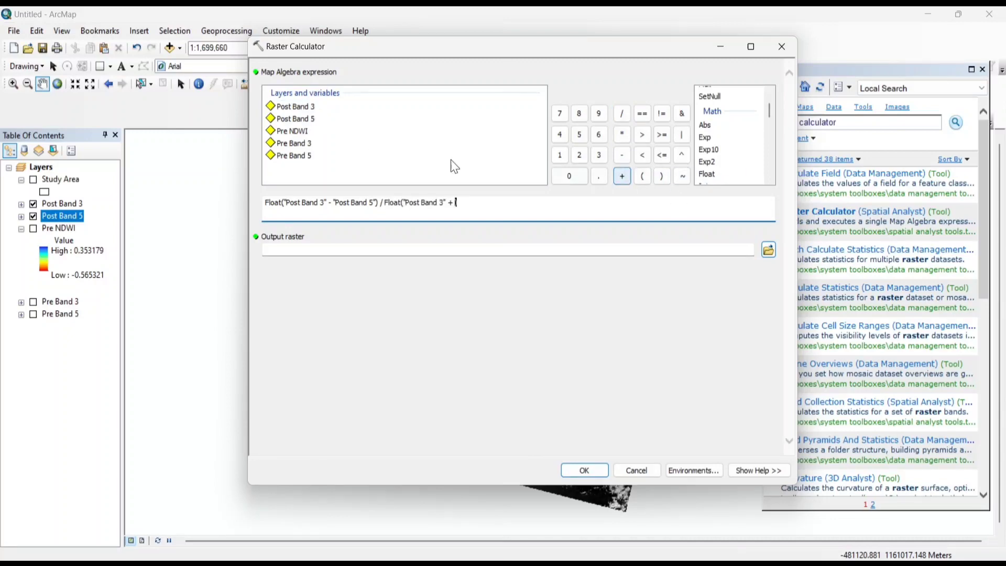
double_click(295, 118)
click(661, 175)
click(585, 471)
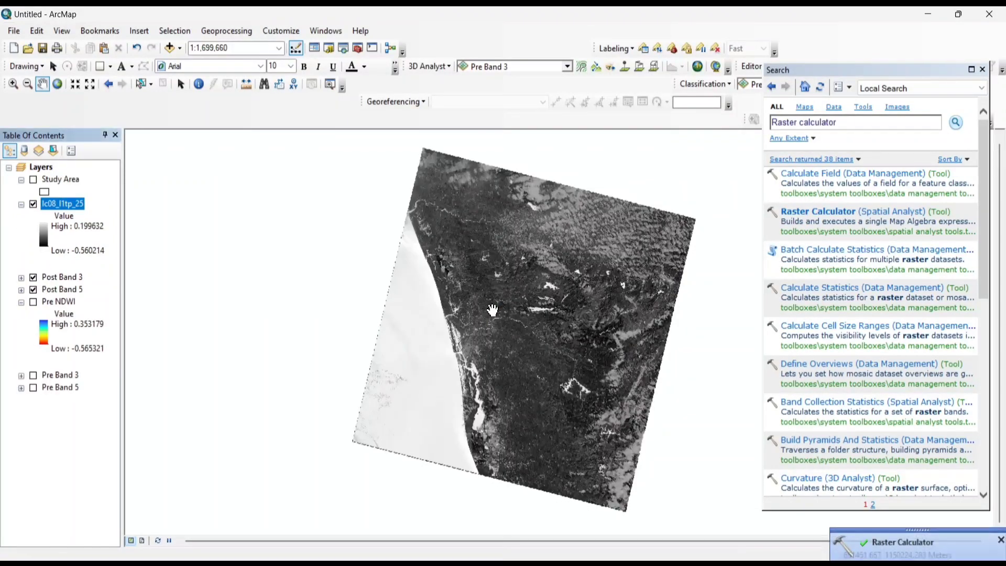
- Apply the red-to-blue colour ramp to the Post NDWI layer, then hide it
right_click(58, 202)
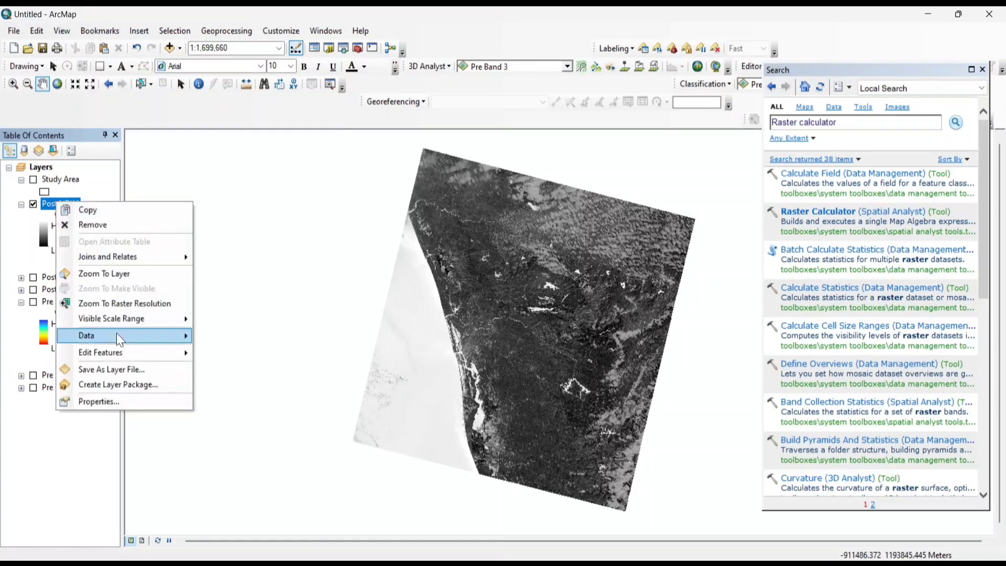
click(88, 401)
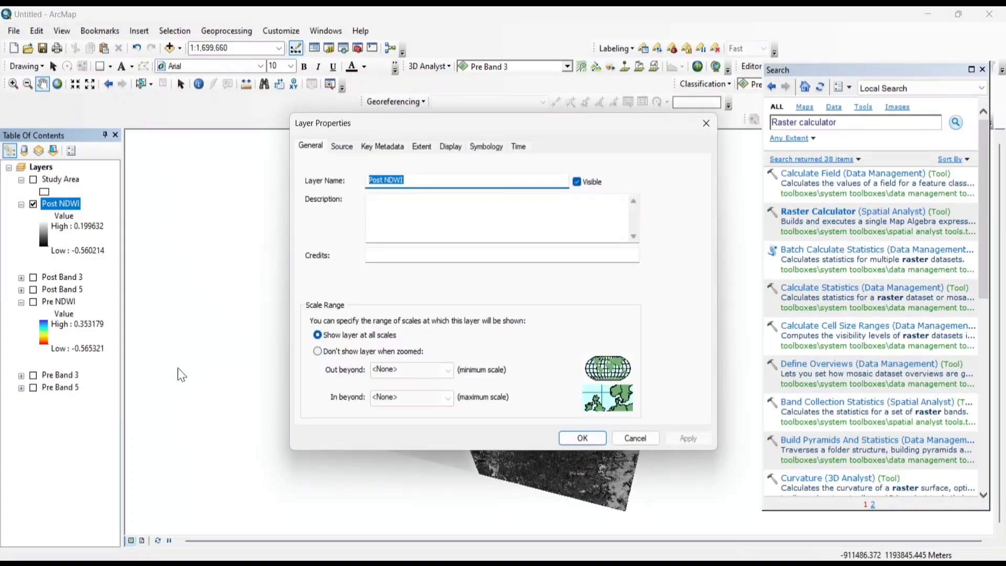
click(491, 152)
click(644, 283)
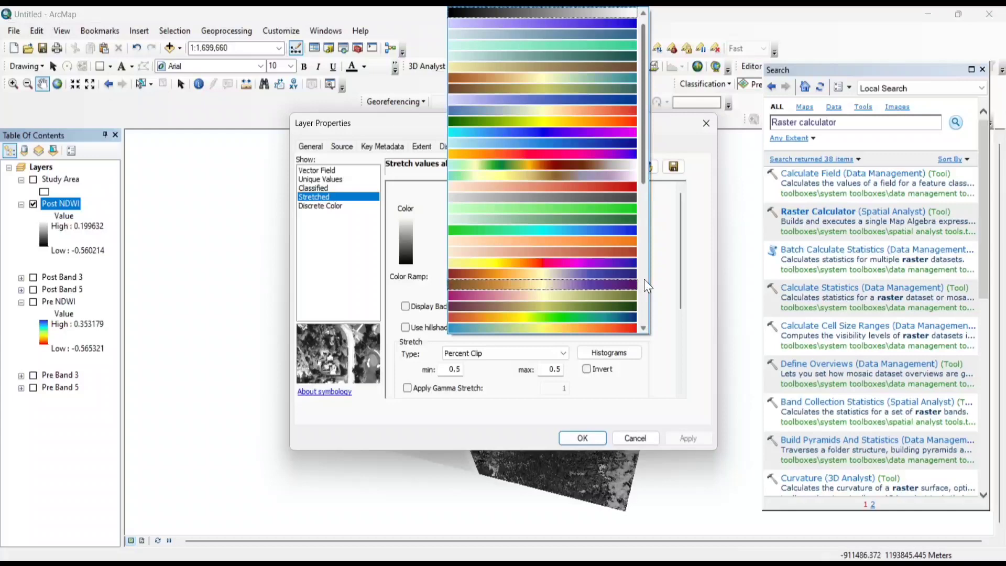
scroll(643, 279, down, 5)
scroll(643, 281, down, 5)
click(612, 218)
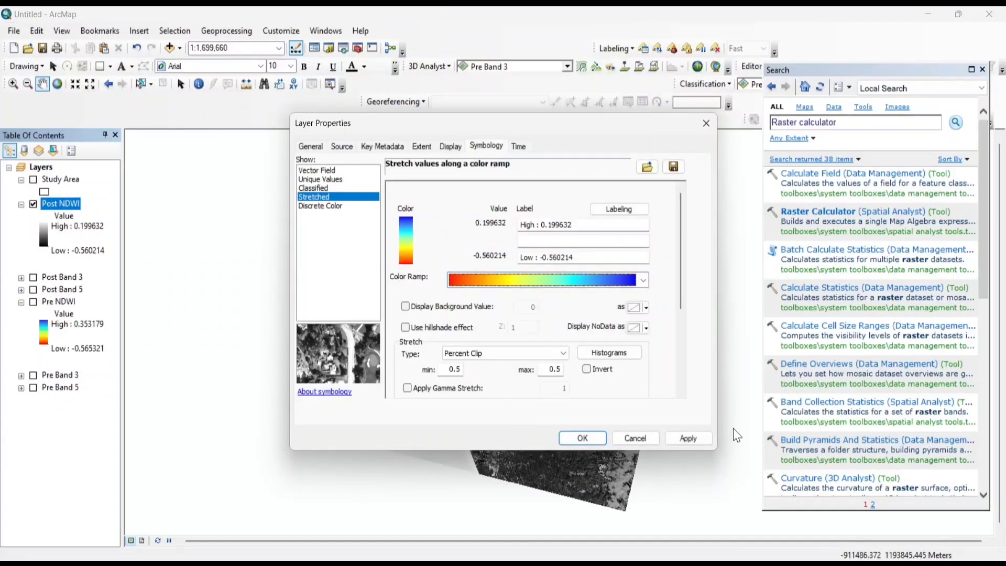
click(686, 438)
click(582, 439)
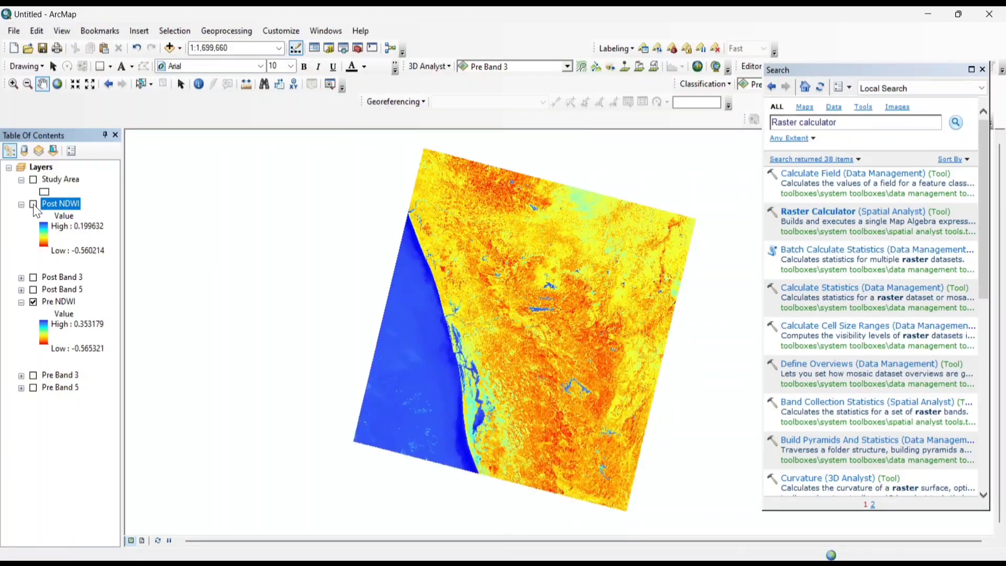
click(33, 205)
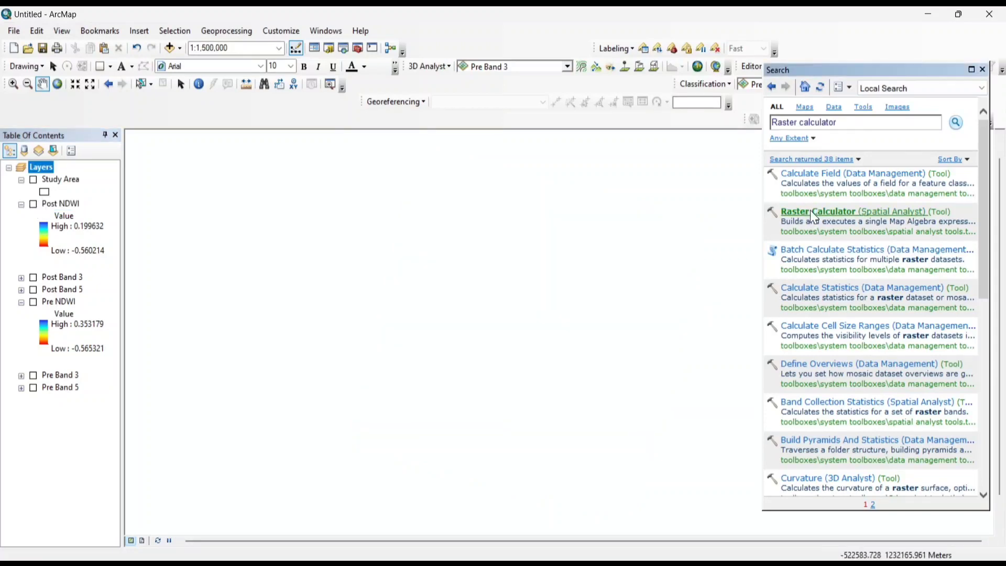
- Calculate "Post NDWI" - "Pre NDWI" and save the result as Flood Map
click(813, 213)
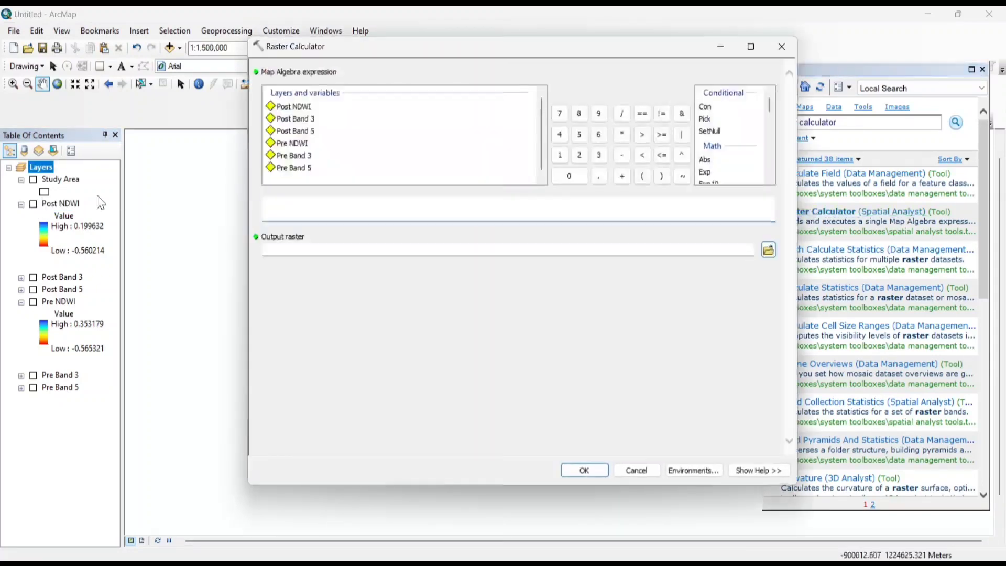
click(306, 107)
double_click(306, 111)
click(622, 154)
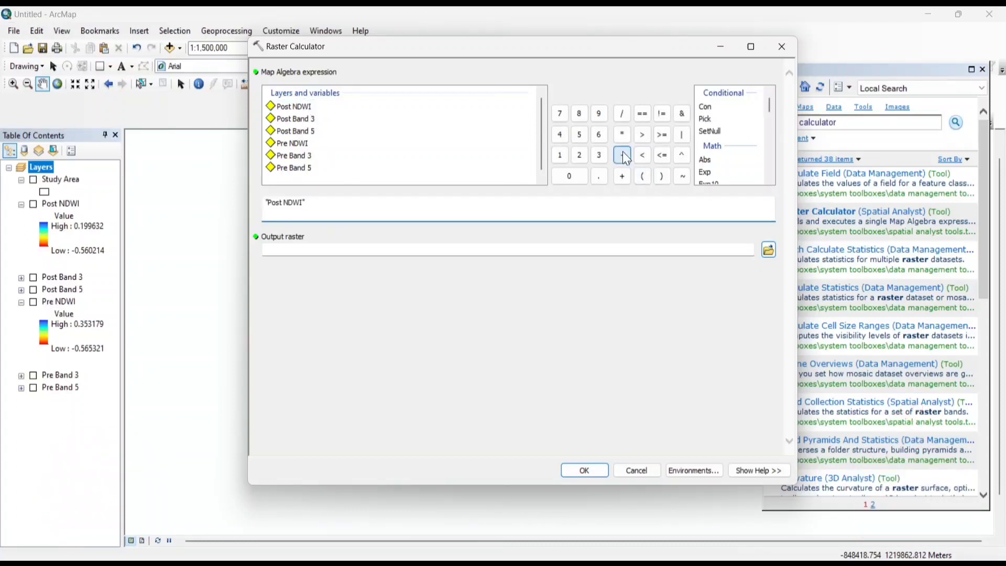
double_click(295, 144)
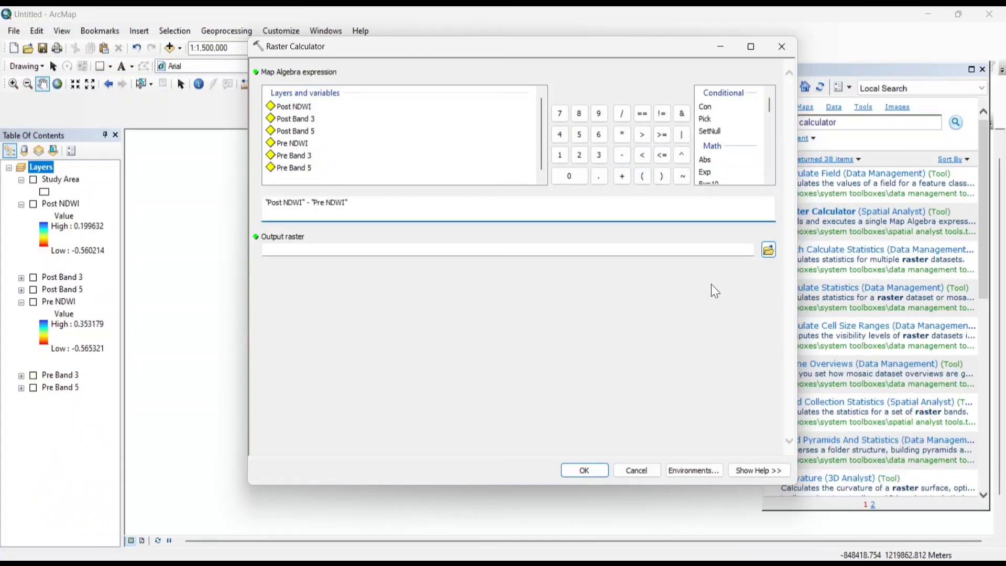
click(708, 249)
text(c:\users\snigdha\documents\arcgis\default.gdb\lc08_l1tp_28)
click(584, 470)
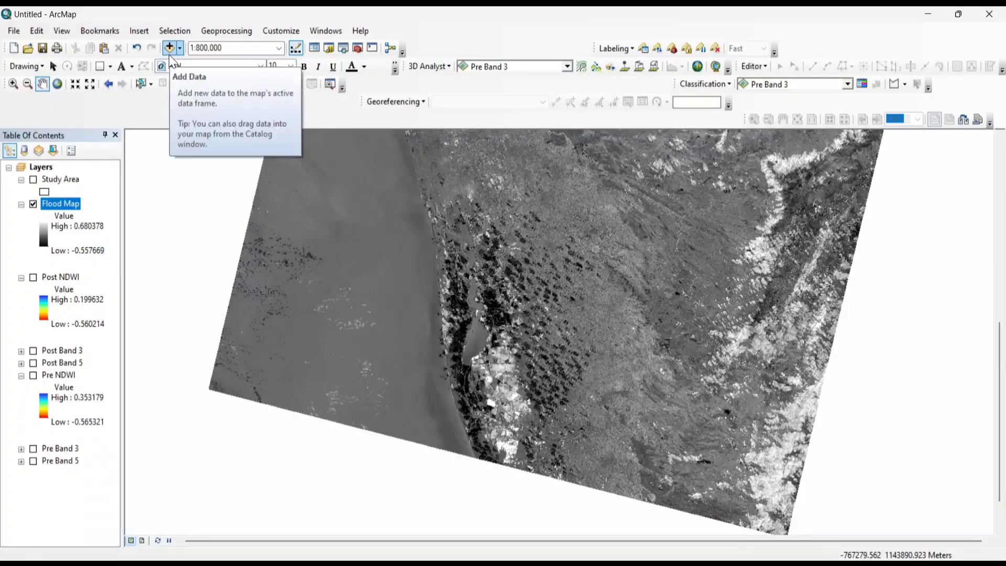
- Show the Study Area layer and zoom the map to it
click(33, 180)
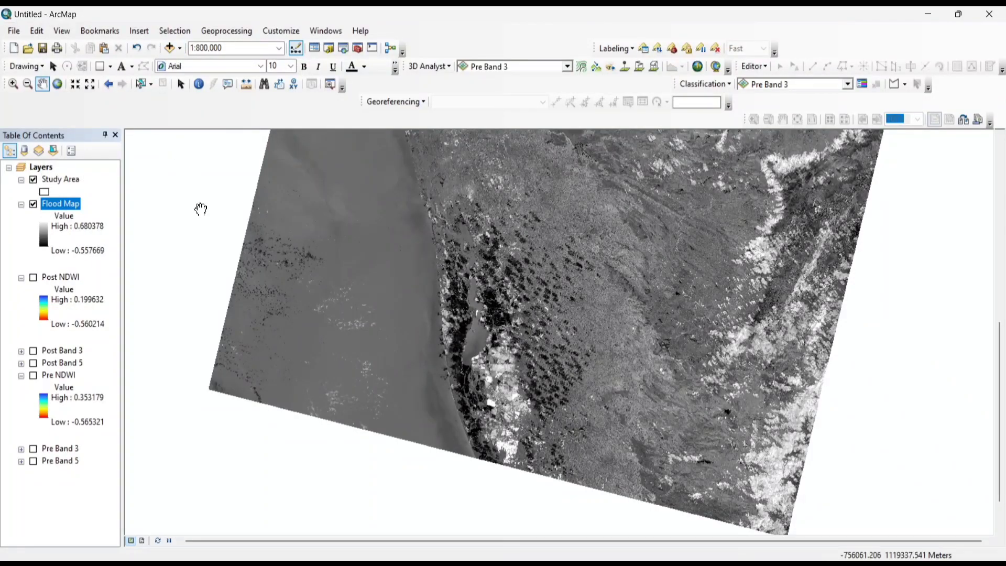
right_click(73, 180)
click(115, 248)
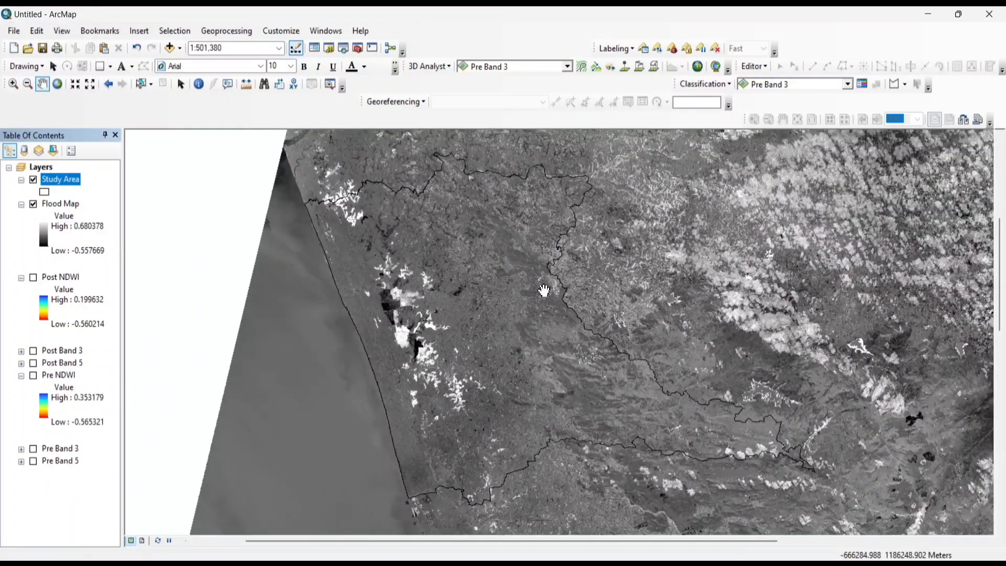
click(369, 48)
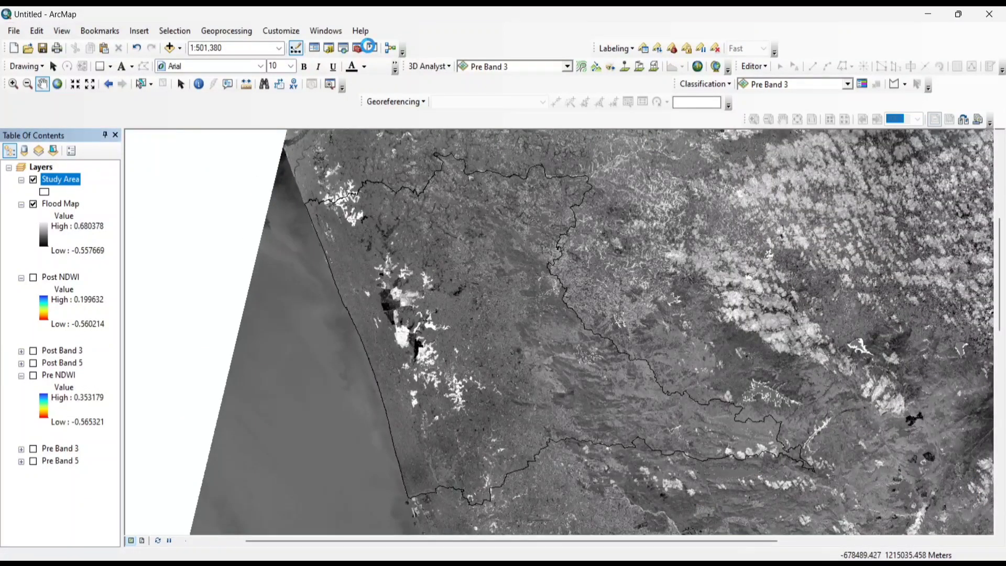
- Run Extract by Mask with Flood Map as the input raster and Study Area as the mask
click(773, 293)
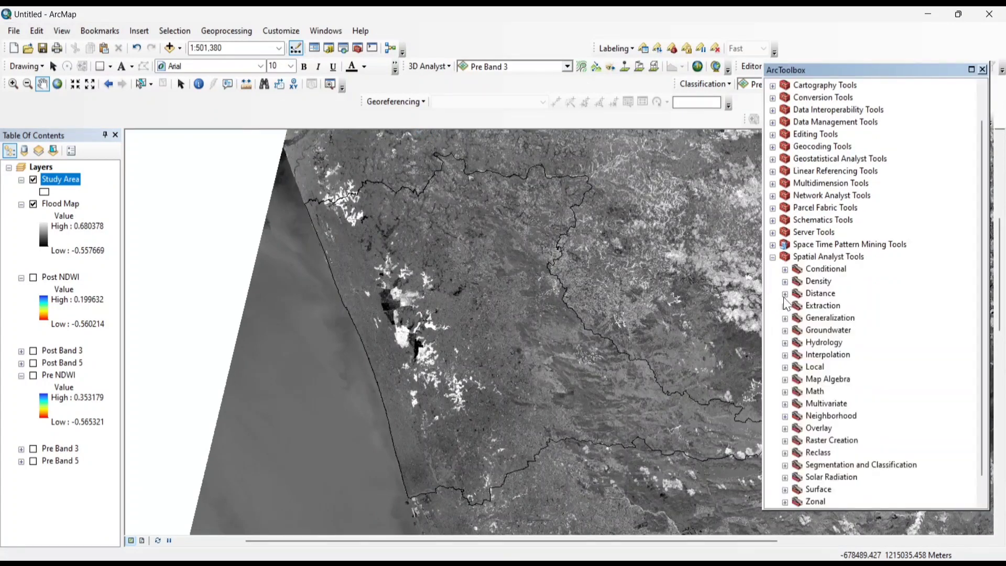
click(784, 306)
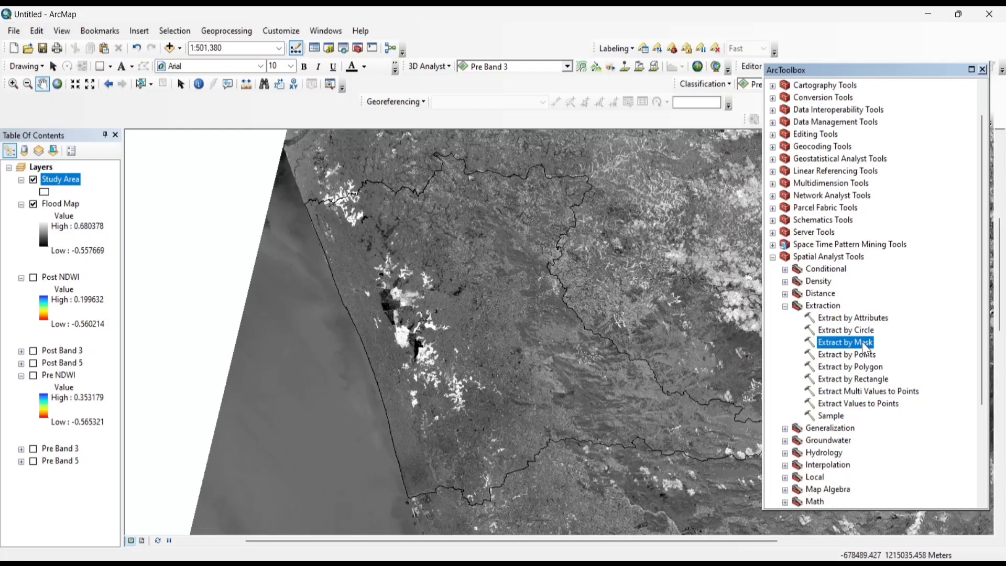
double_click(862, 342)
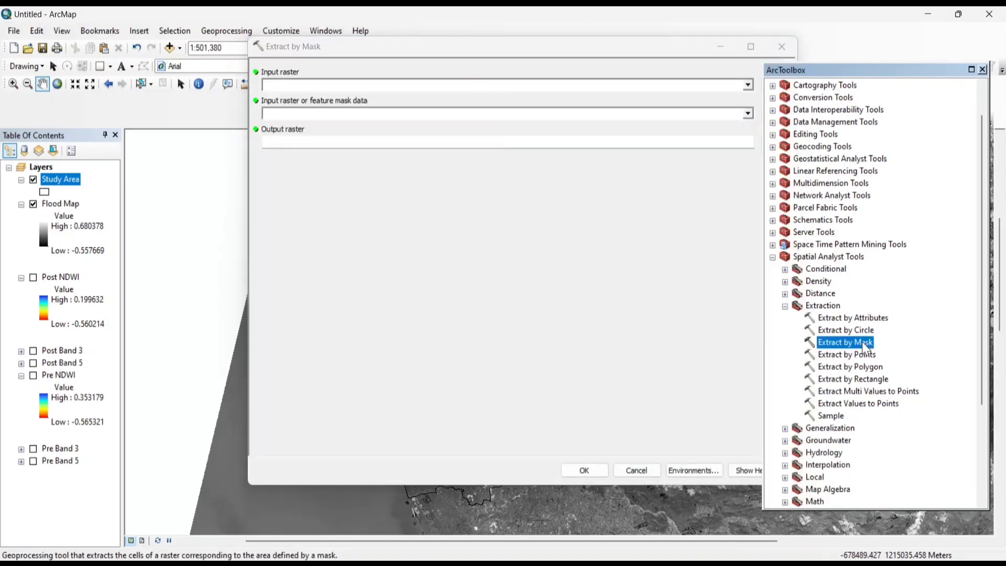
click(747, 86)
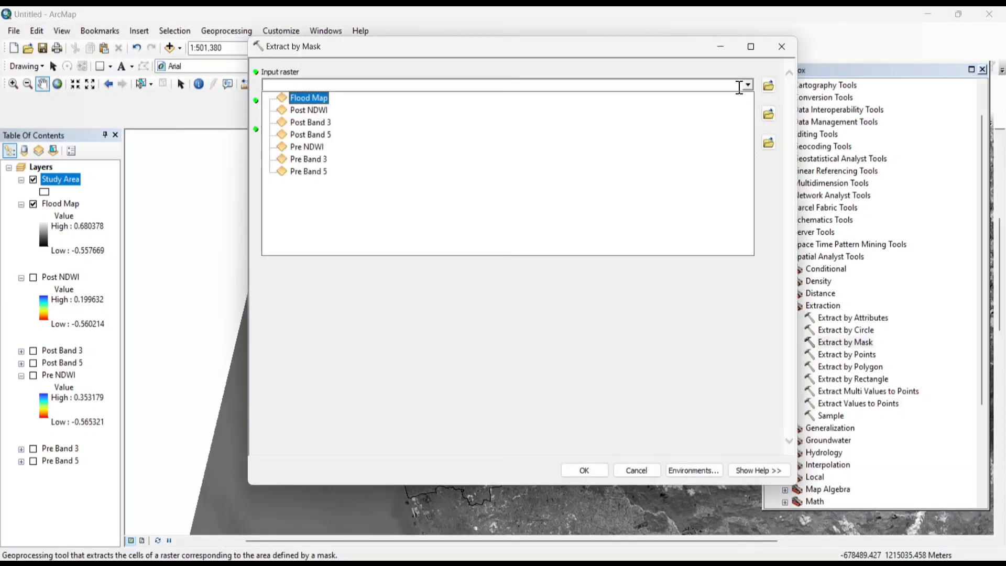
click(318, 95)
click(747, 115)
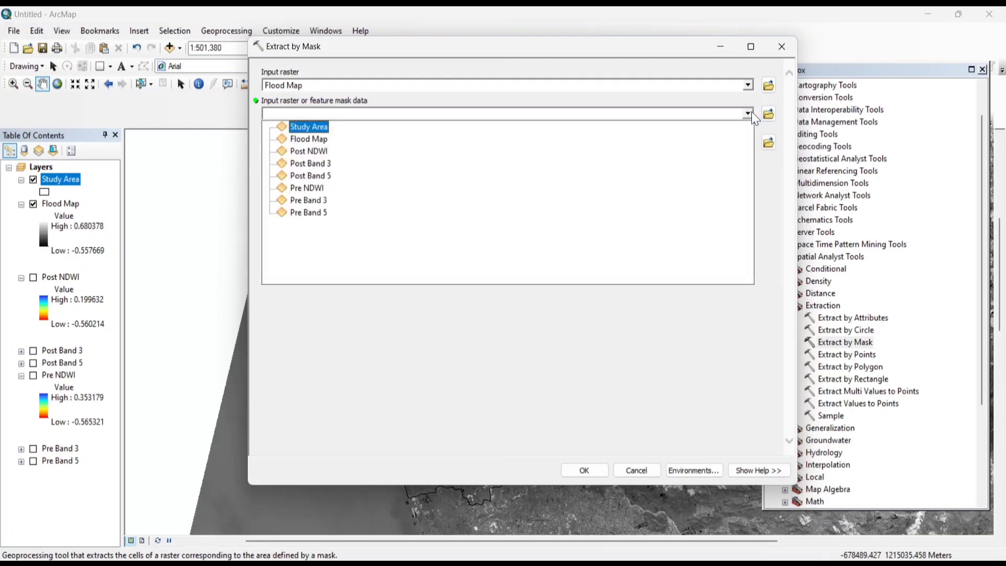
click(312, 127)
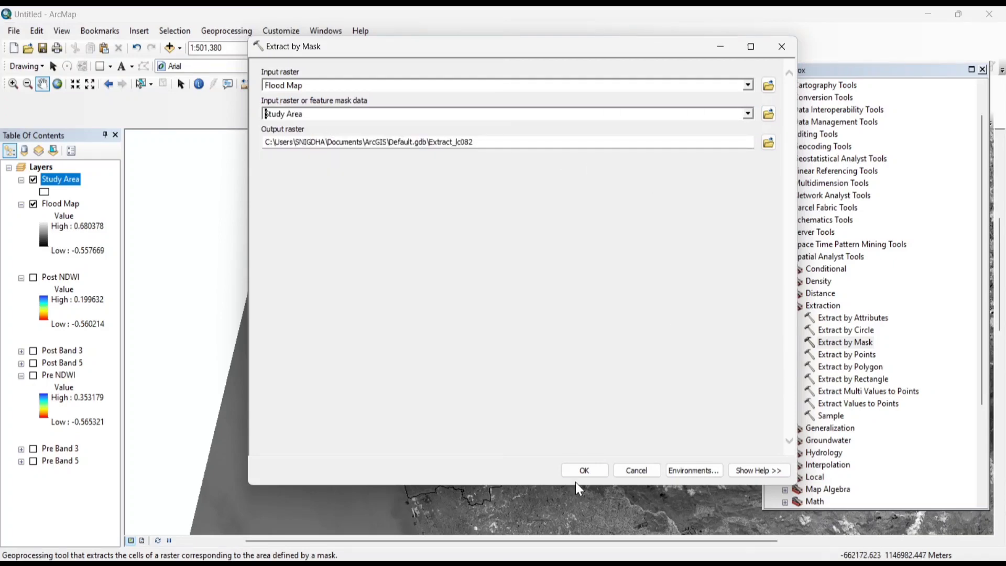
click(582, 470)
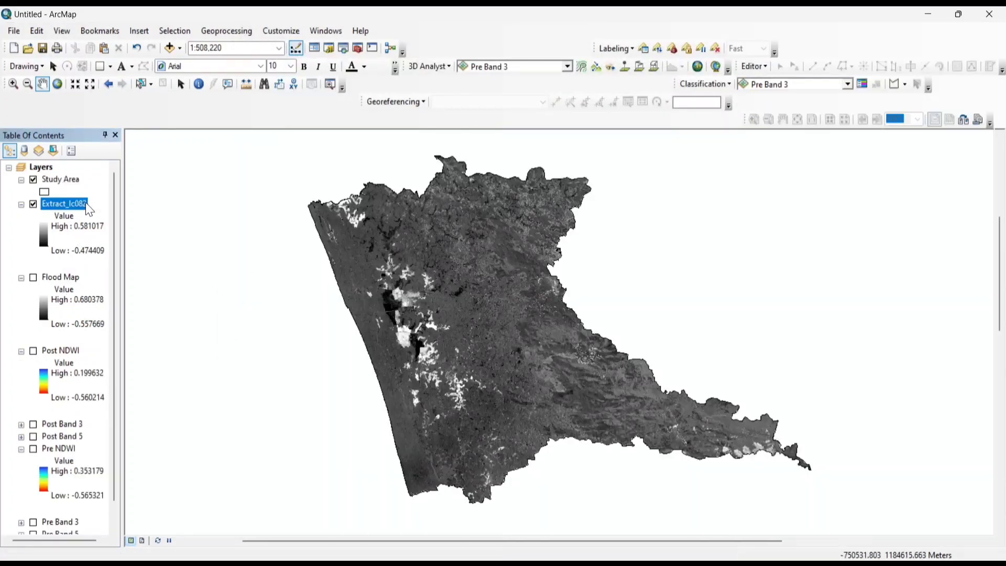
- Show the clipped layer as Classified with the red-to-blue rainbow ramp and apply it
right_click(86, 207)
click(127, 404)
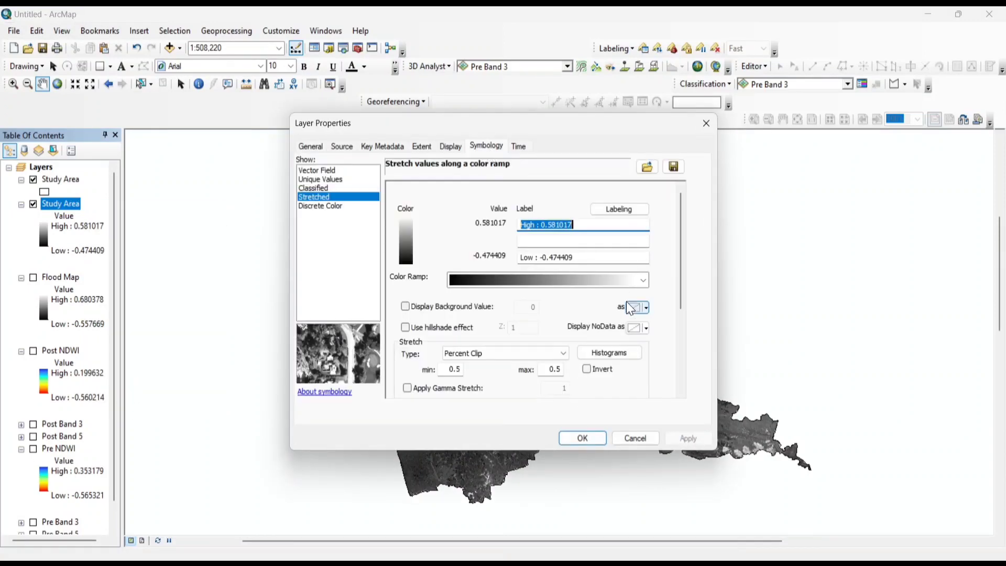
mouse_move(610, 123)
mouse_down()
mouse_move(391, 74)
mouse_move(400, 74)
mouse_up()
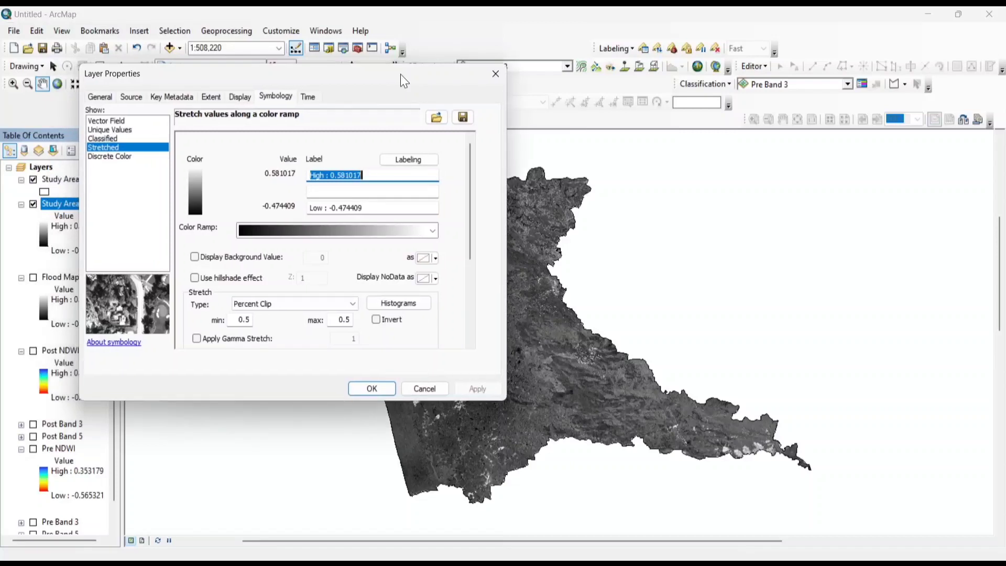
click(113, 138)
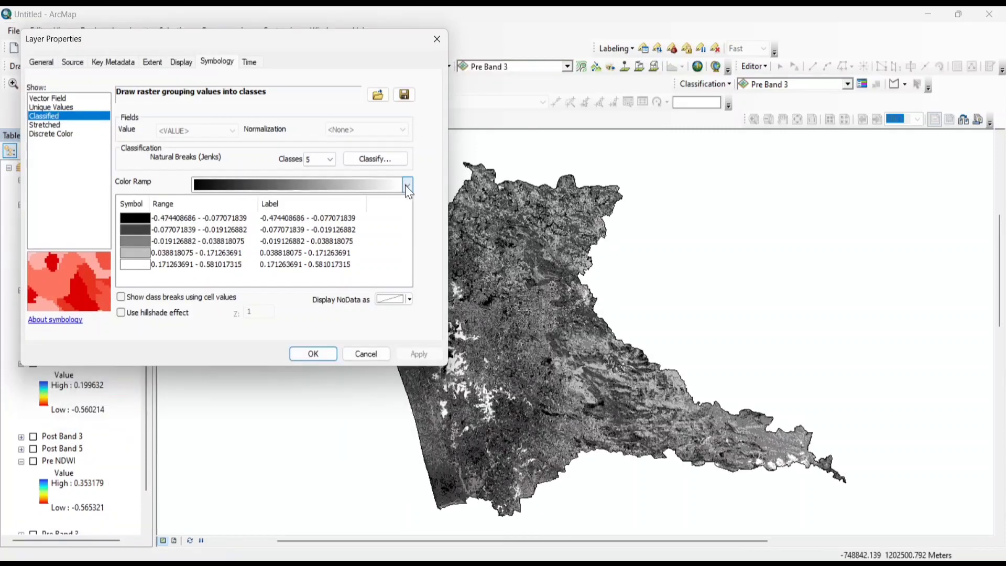
click(405, 184)
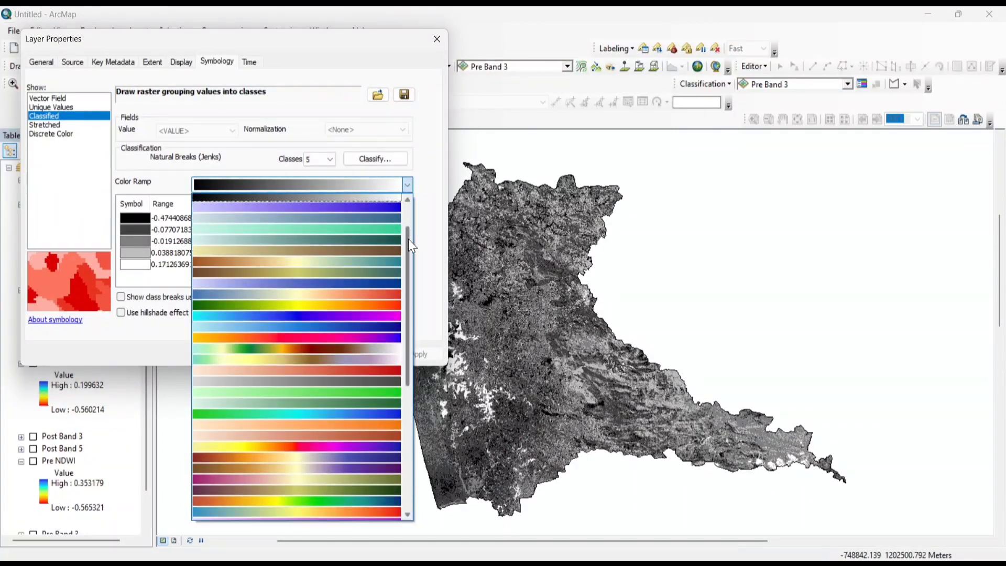
scroll(408, 240, down, 2)
scroll(408, 245, down, 1)
scroll(408, 246, down, 1)
scroll(408, 245, down, 2)
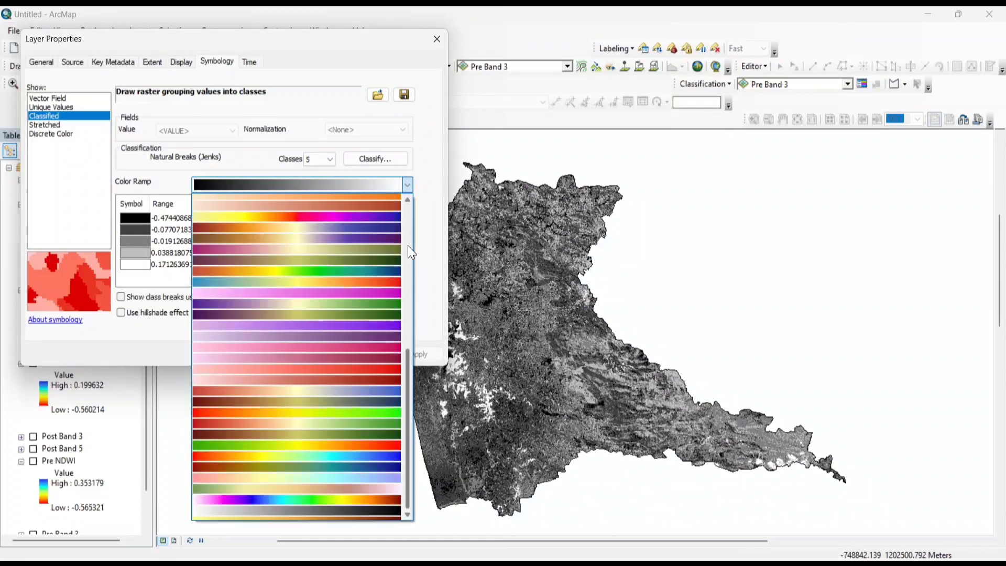
scroll(408, 245, down, 2)
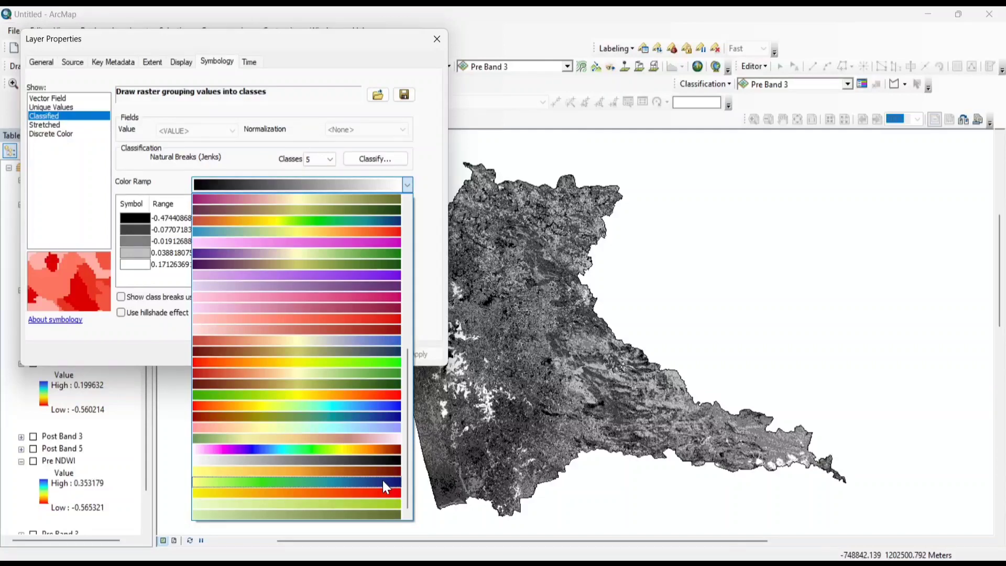
click(363, 221)
click(410, 359)
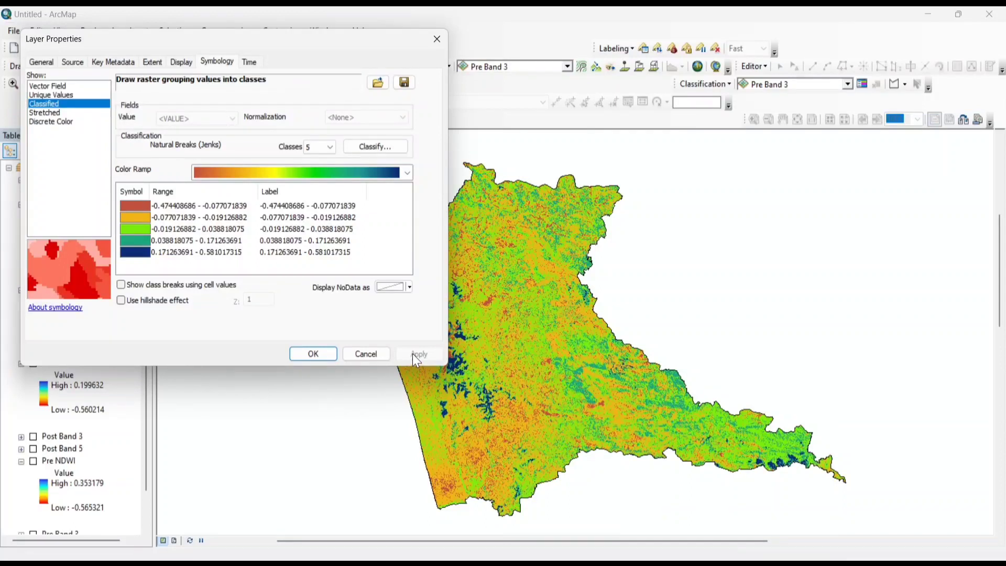
- Colour the fourth class red and the second class light orange, applying each change
click(127, 240)
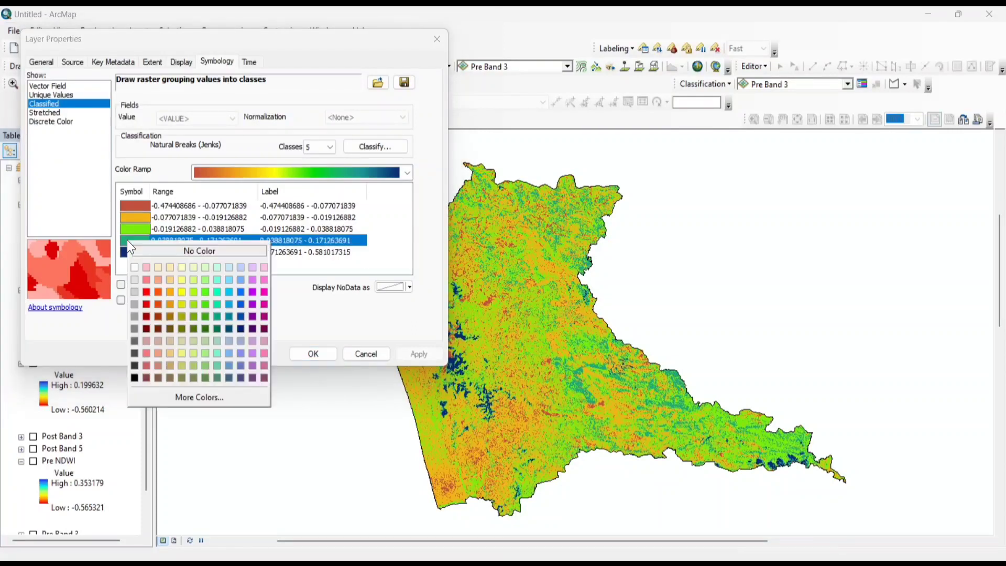
click(144, 290)
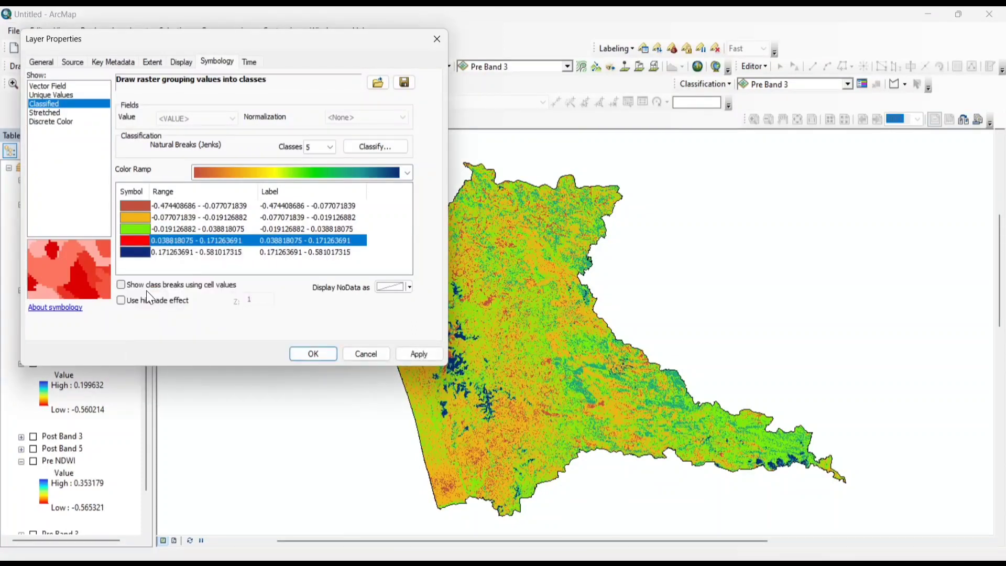
click(402, 354)
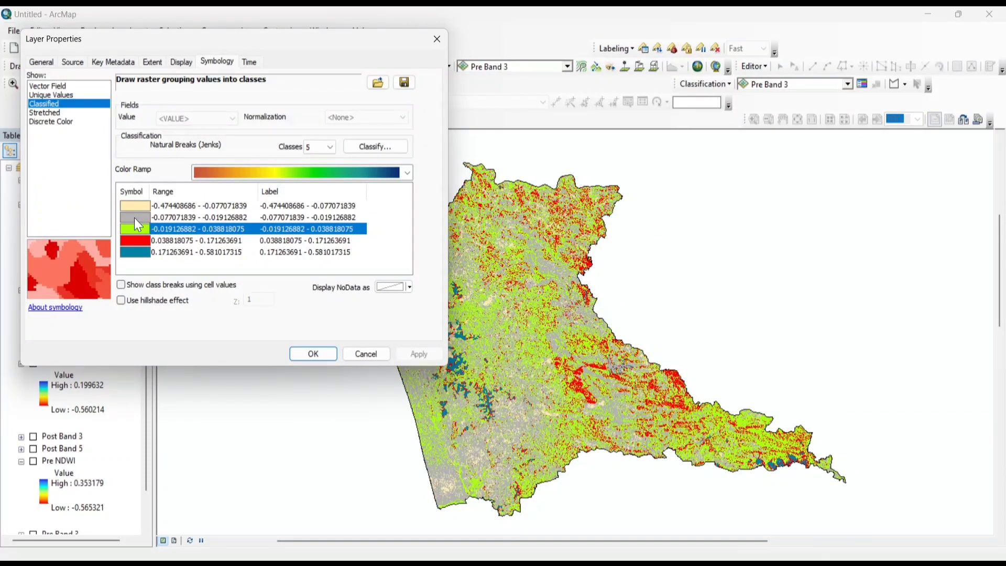
click(135, 218)
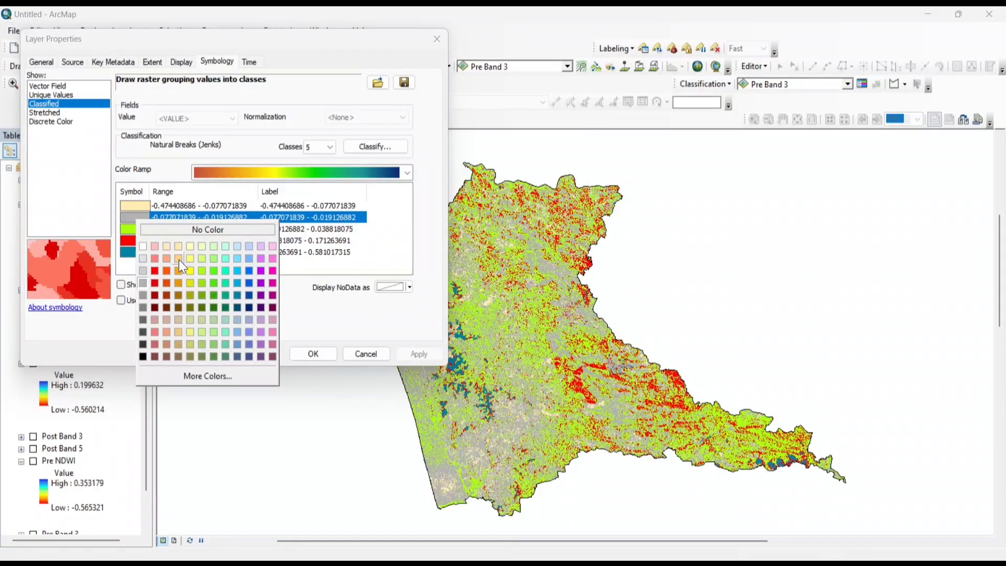
click(178, 259)
click(403, 355)
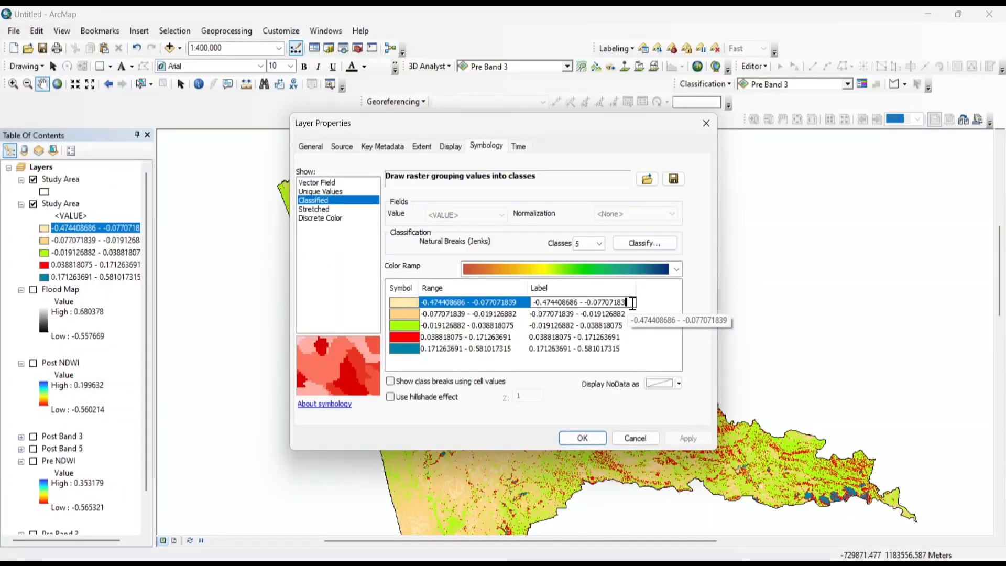
- Replace the five class labels with Very Low, Low, High, Very High and Rivers, then accept the properties
key(BackSpace)
key(BackSpace)
key(BackSpace)
key(BackSpace)
key(BackSpace)
key(BackSpace)
key(BackSpace)
text(V)
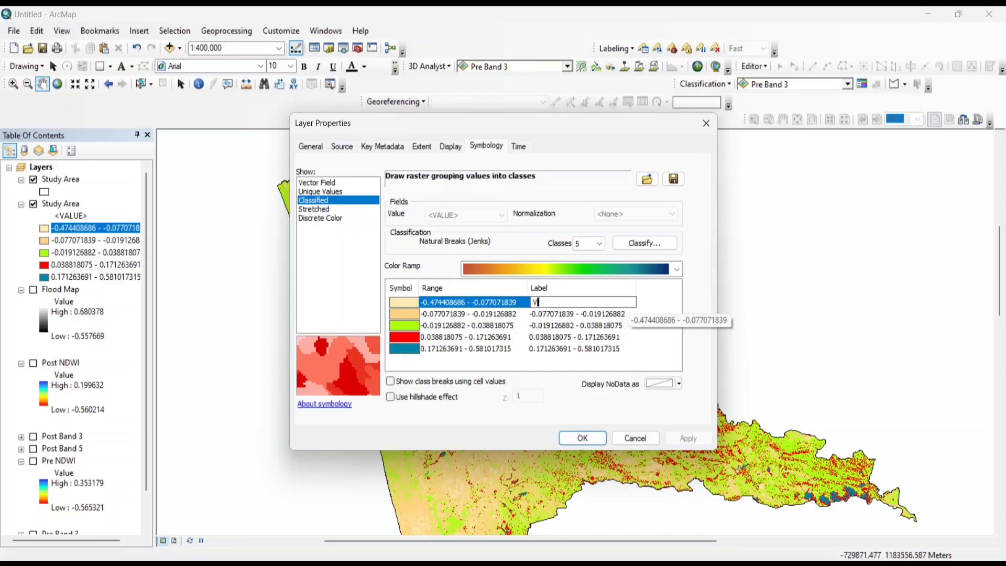
text(ery L)
text(ow)
key(Return)
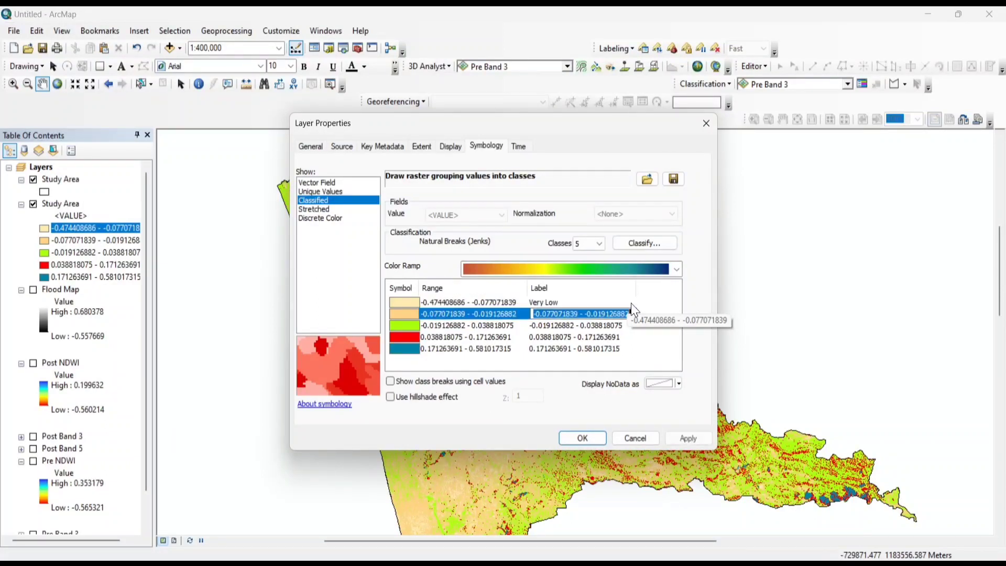
key(BackSpace)
text(Lo)
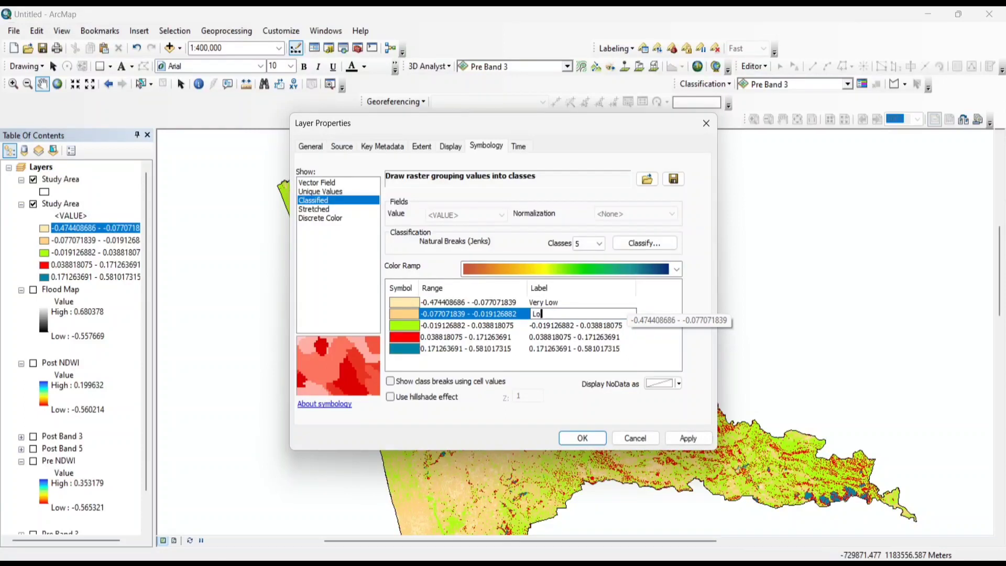
text(w)
key(Return)
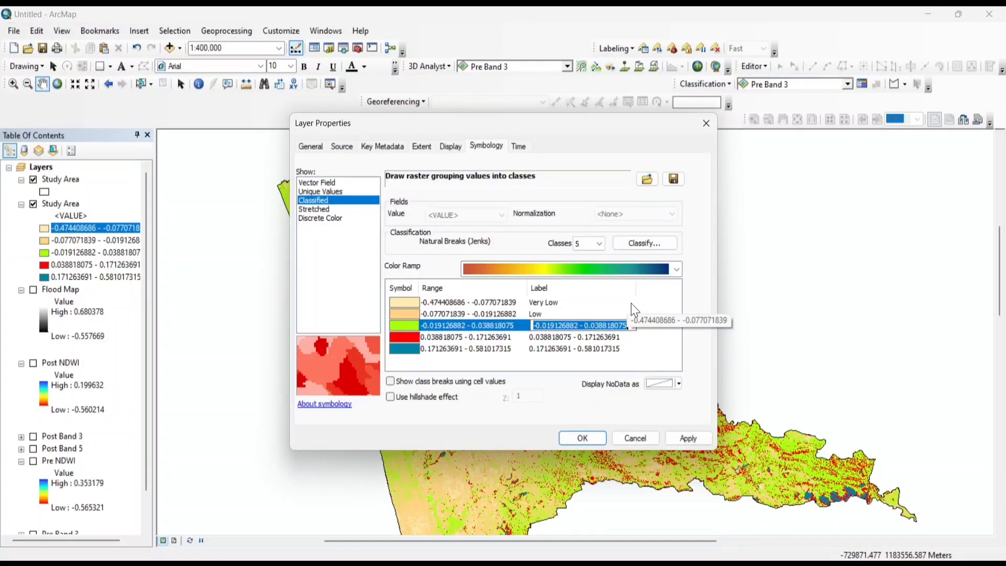
key(BackSpace)
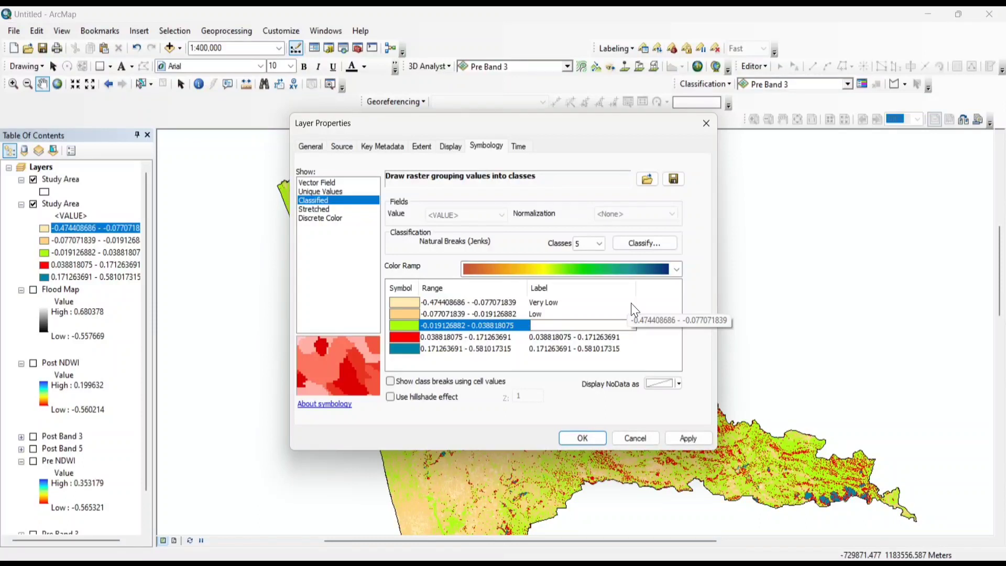
text(Hig)
text(h)
key(Return)
key(BackSpace)
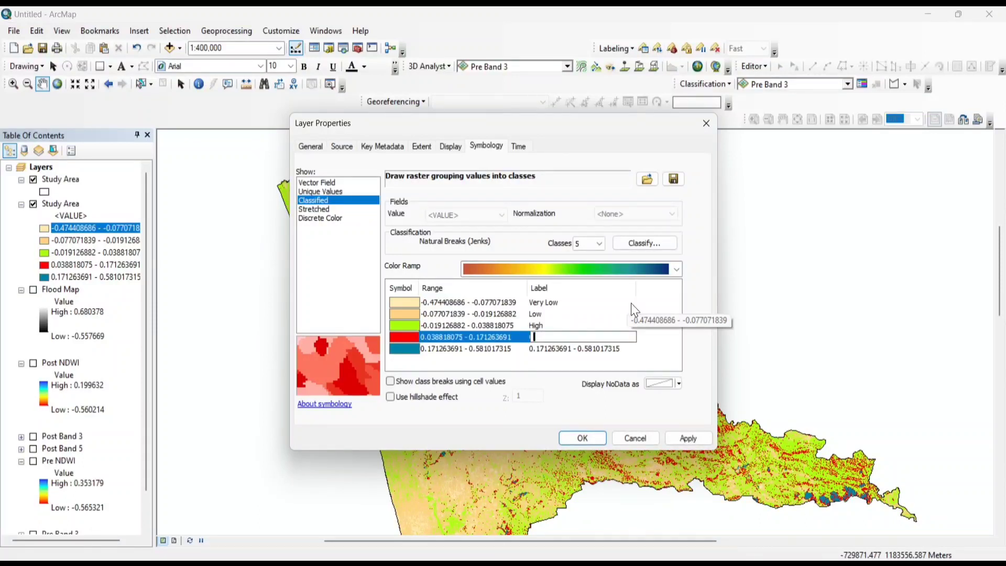
text(Very )
text(High)
key(Return)
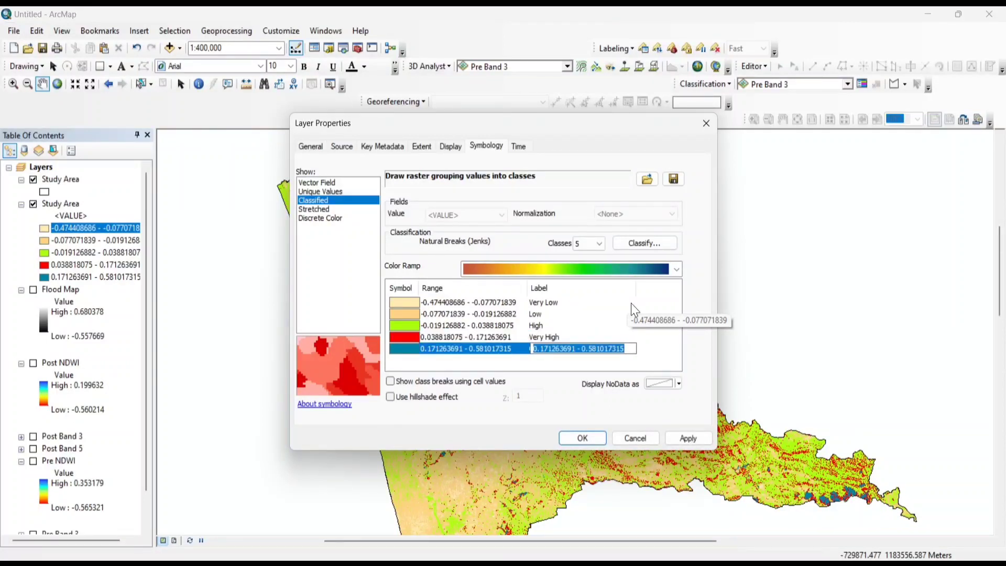
key(BackSpace)
text(Ri)
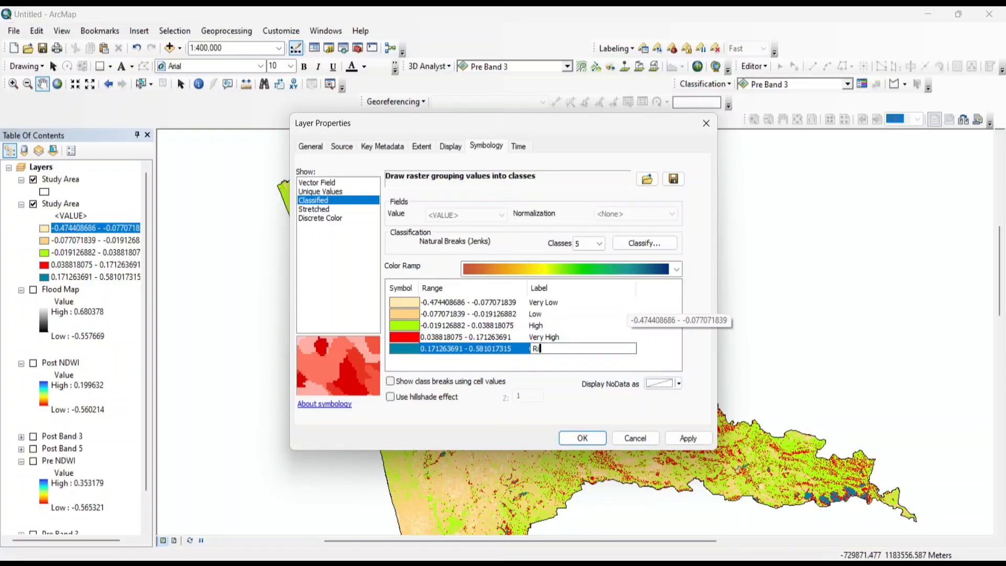
text(vers)
click(692, 439)
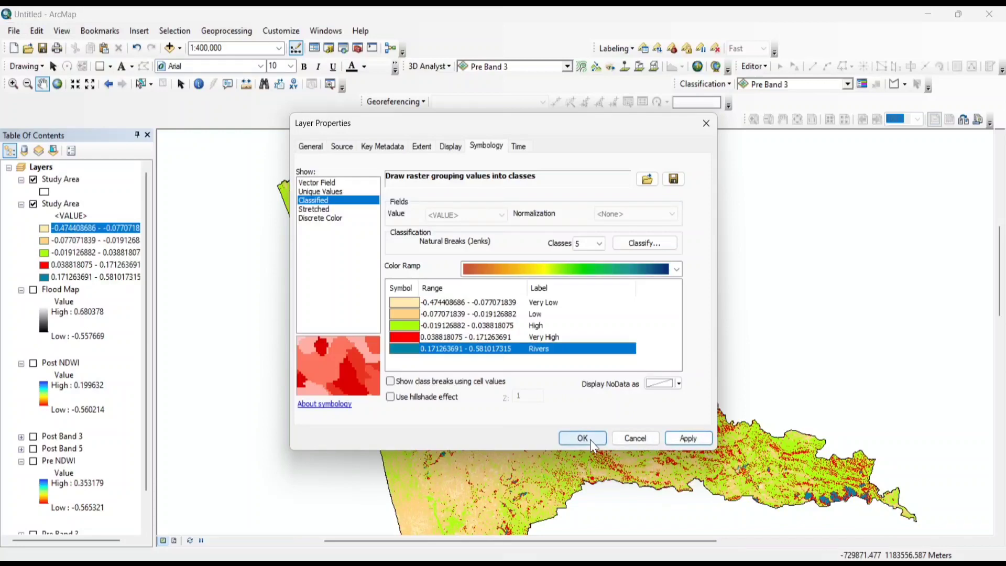
click(590, 439)
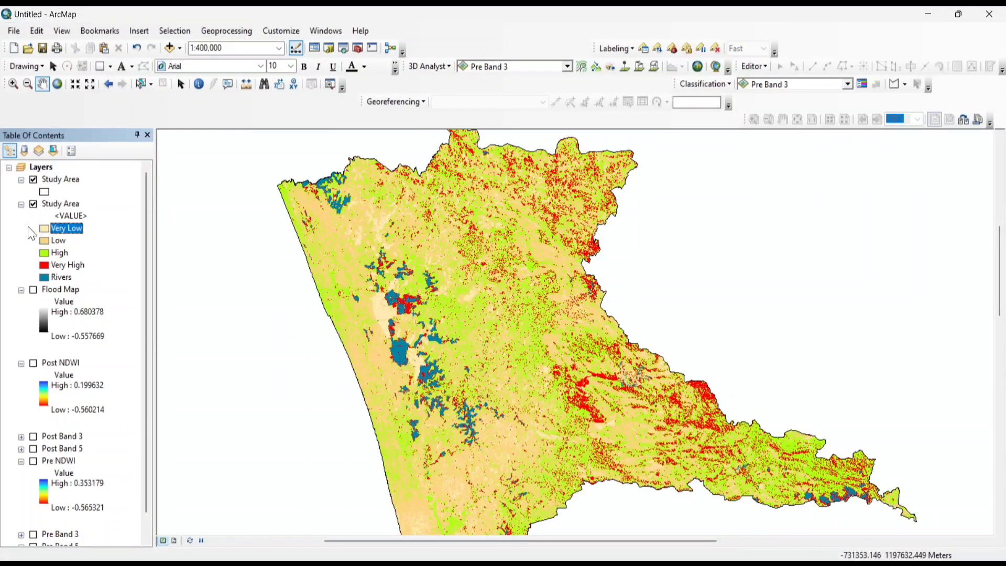
- Collapse the Flood Map, Post NDWI and Pre NDWI legends, then re-expand Post NDWI
click(22, 290)
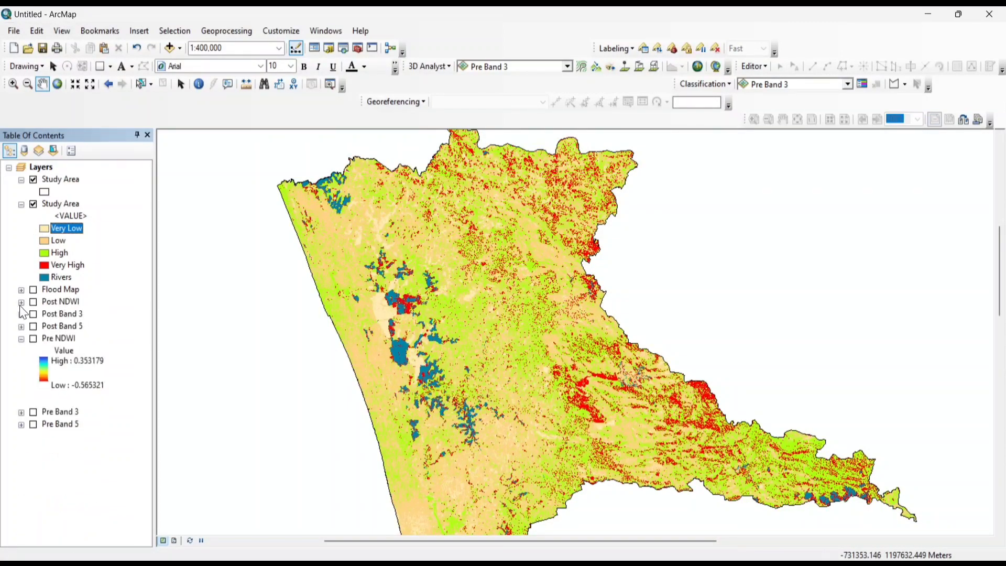
click(21, 338)
click(21, 339)
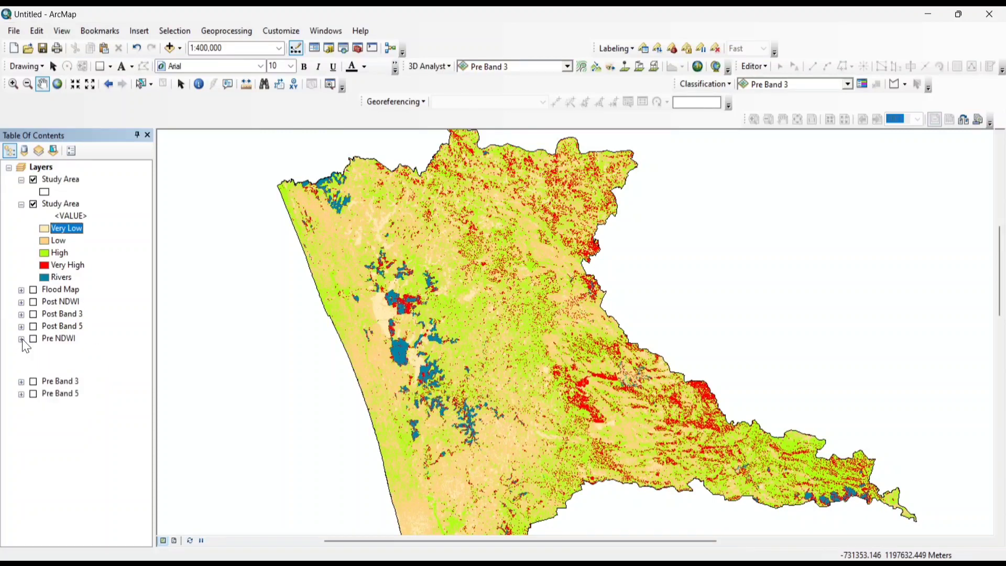
click(21, 301)
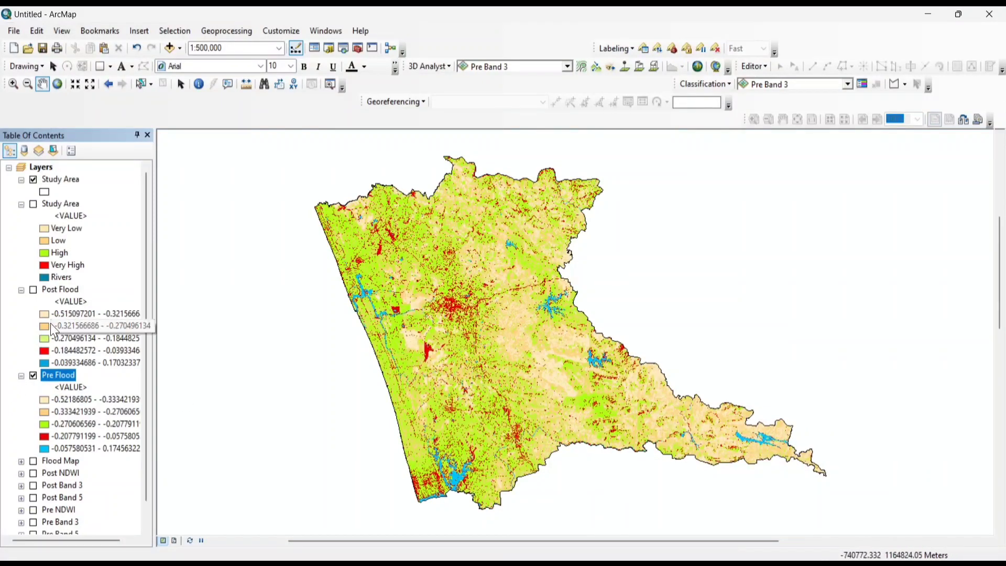
click(33, 290)
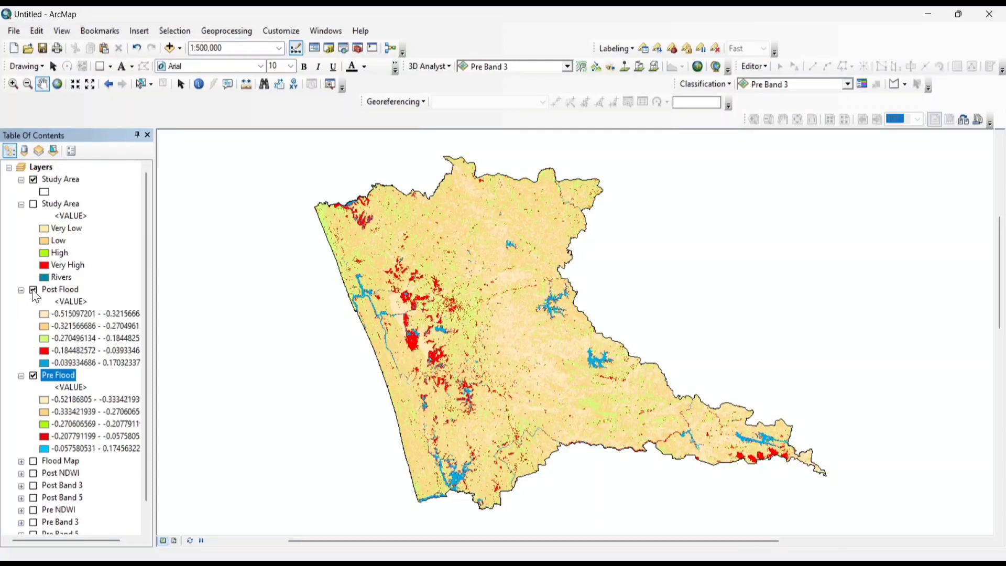
click(34, 289)
click(32, 289)
click(33, 289)
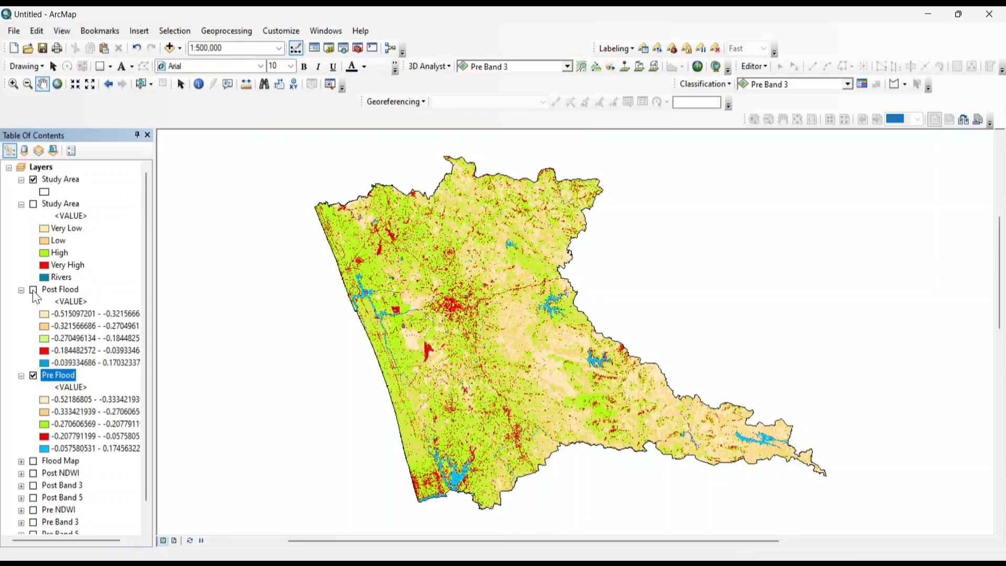